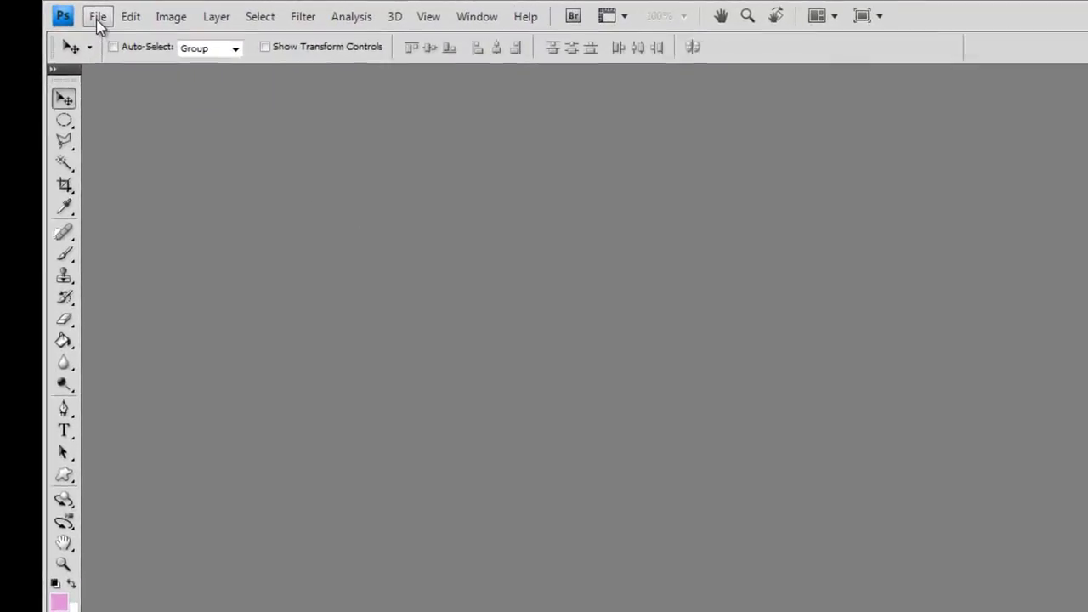
Create a new blank 800 × 600 pixel document at 72 pixels/inch
left_click(98, 17)
left_click(106, 35)
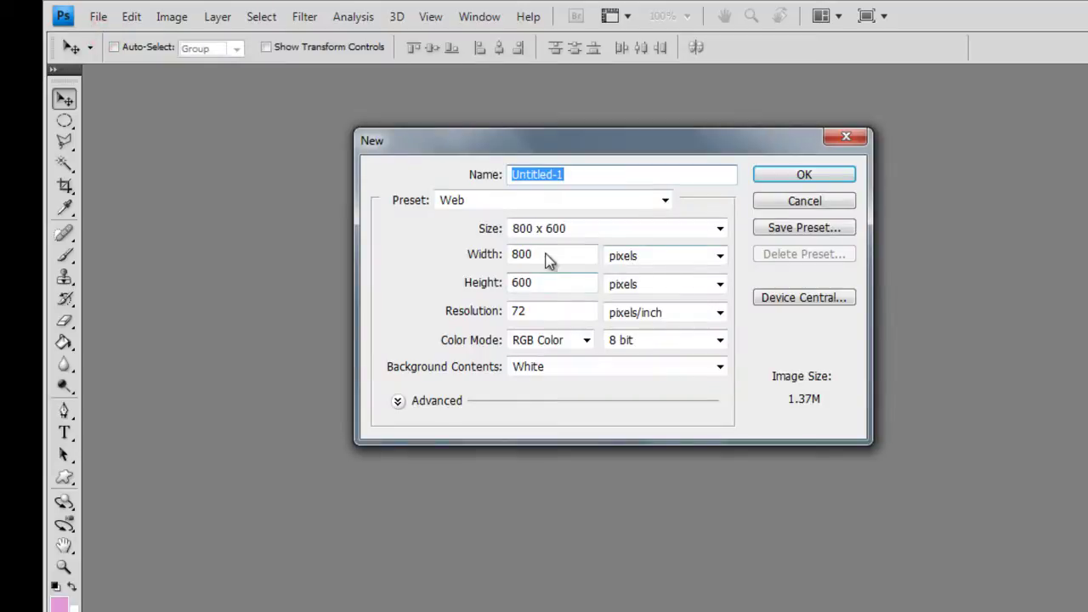
left_click(547, 251)
left_click(551, 282)
left_click(570, 311)
left_click(773, 175)
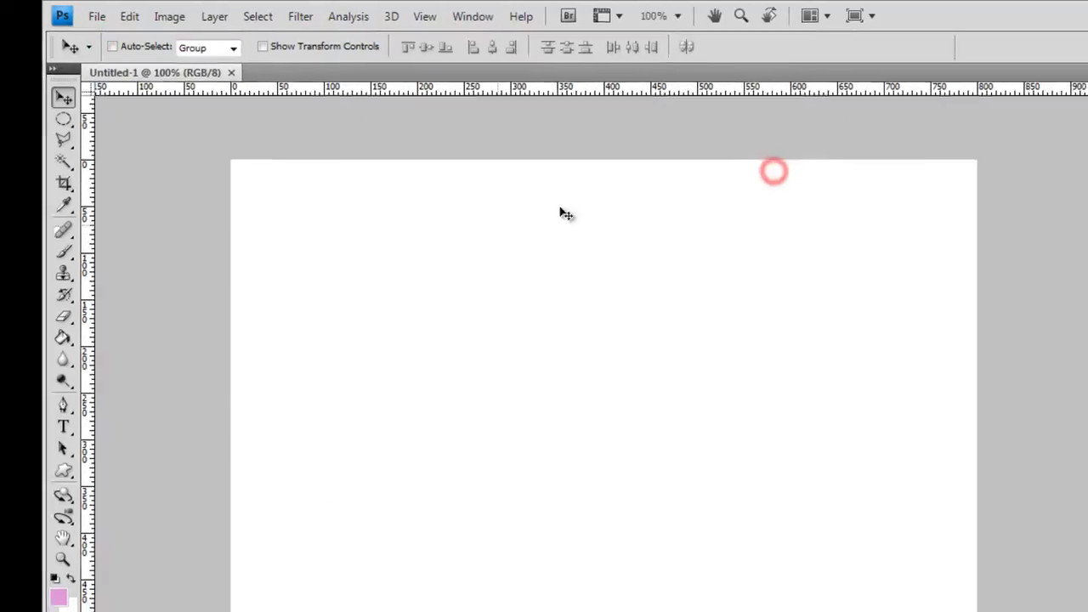
Select the Paint Bucket Tool from the Gradient tool group
key("g")
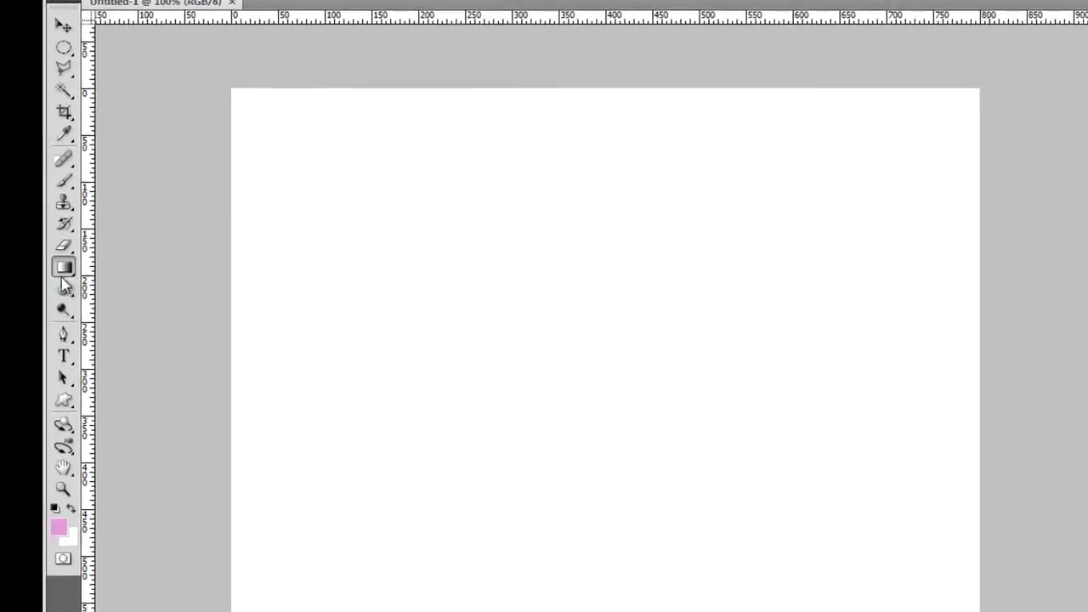
left_click(48, 259)
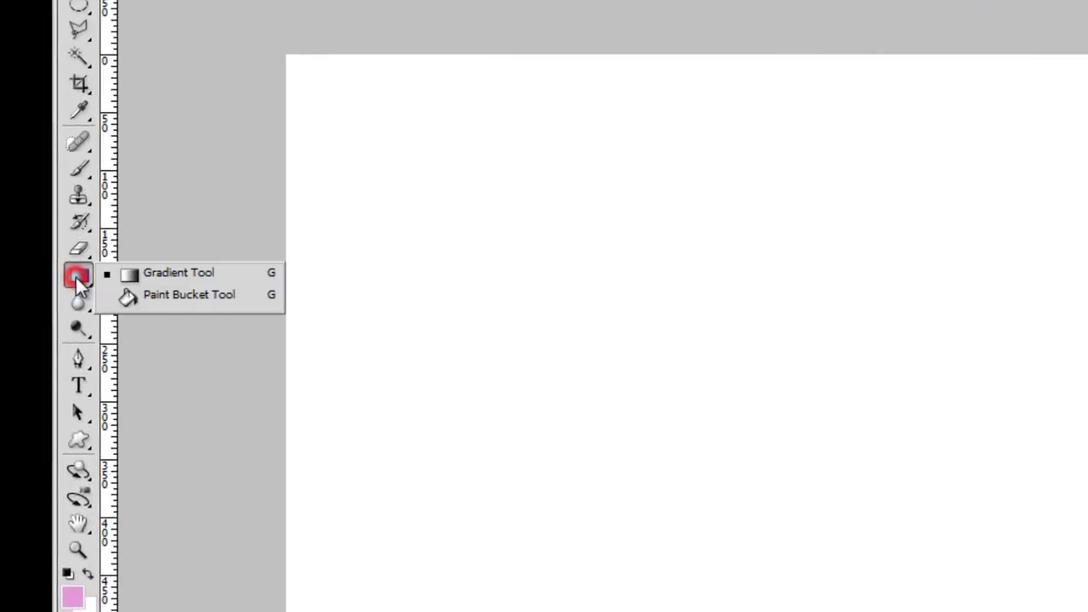
left_click(172, 299)
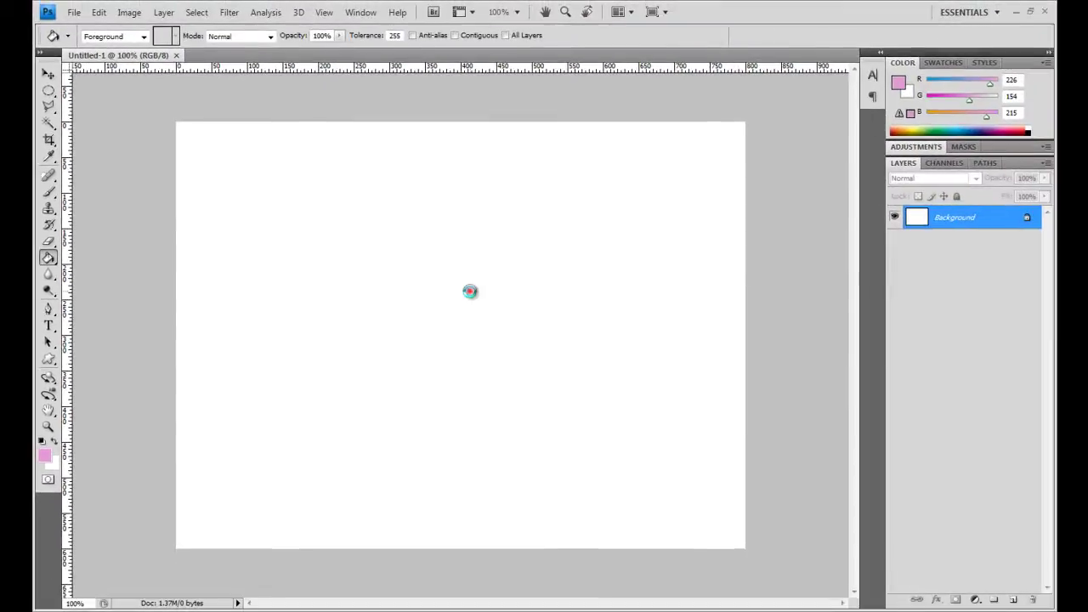
Fill the white background with pink and add a new empty layer above it
left_click(591, 304)
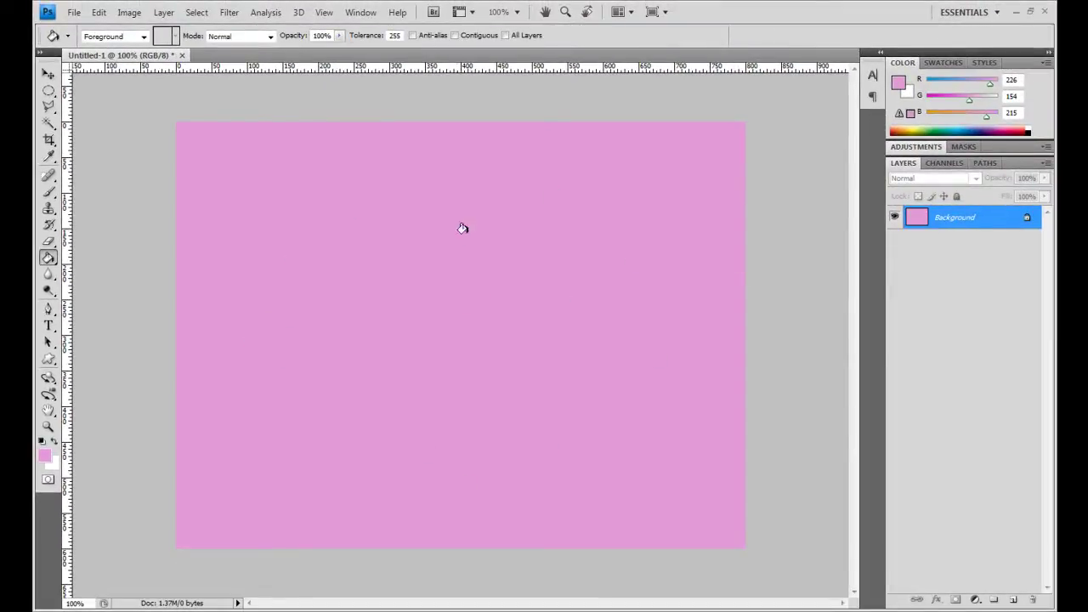
left_click(1013, 601)
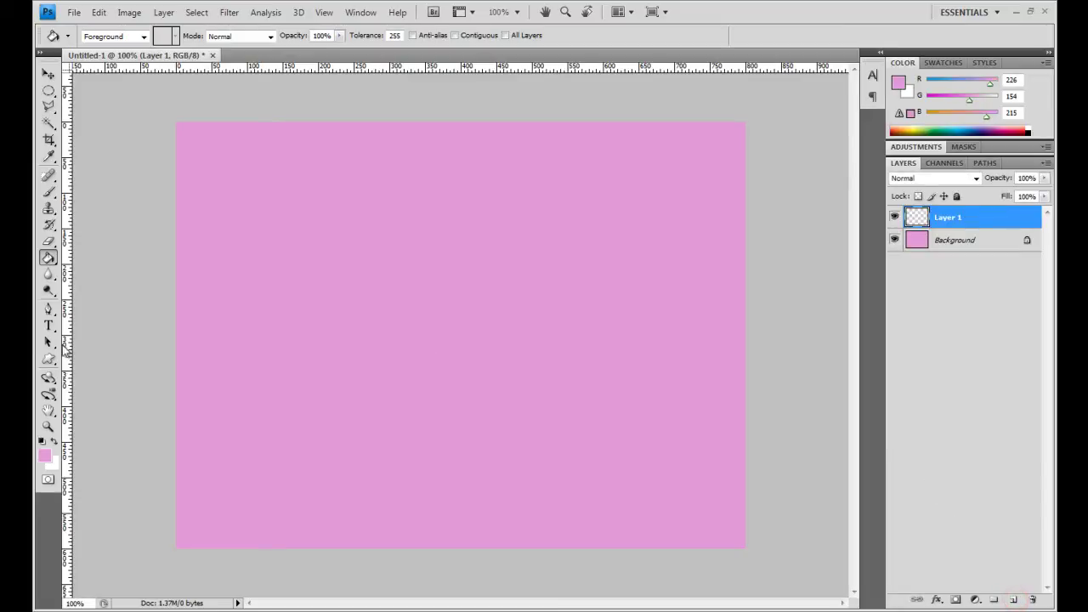
Fill the new Layer 1 with dark purple (114, 39, 102)
left_click(45, 457)
left_click_drag(671, 253, 749, 260)
left_click(941, 150)
left_click(498, 265)
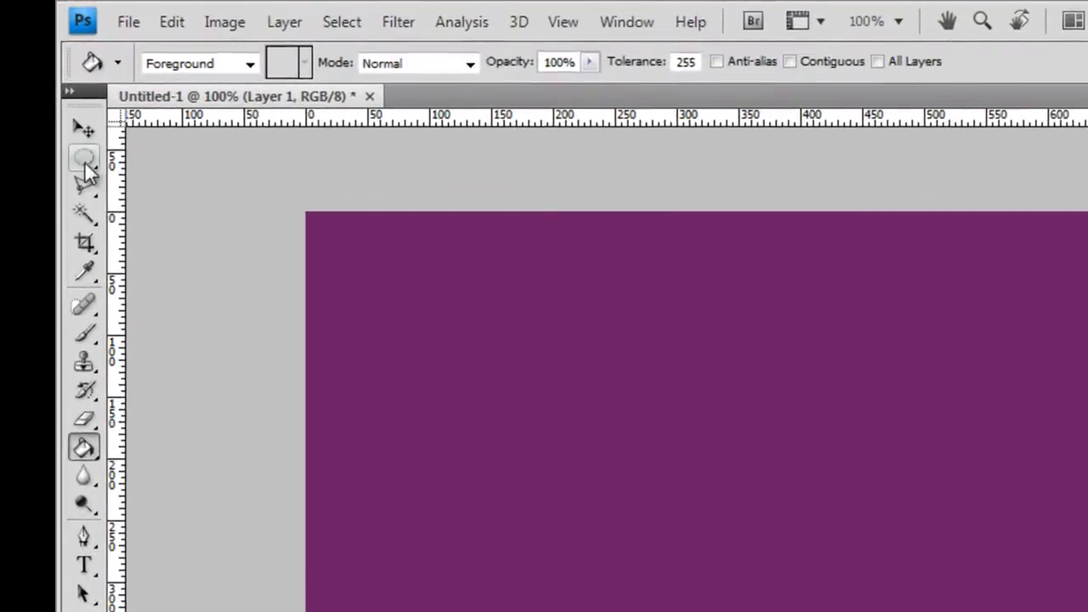
Make a rectangular marquee selection across the centre of the canvas
left_click(49, 91)
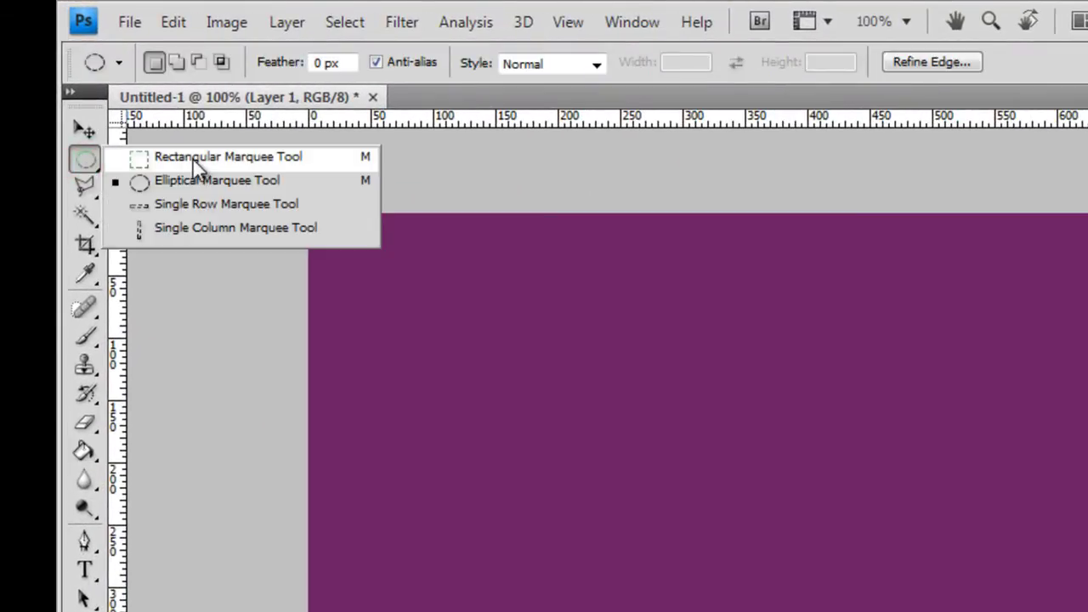
left_click(293, 158)
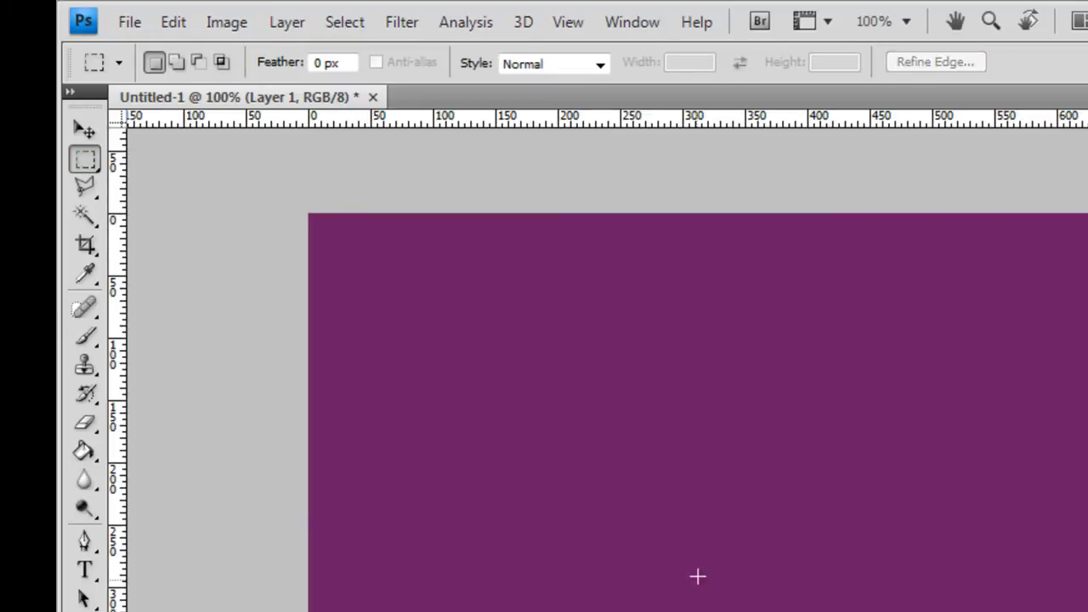
left_click(550, 426)
left_click_drag(496, 381, 965, 611)
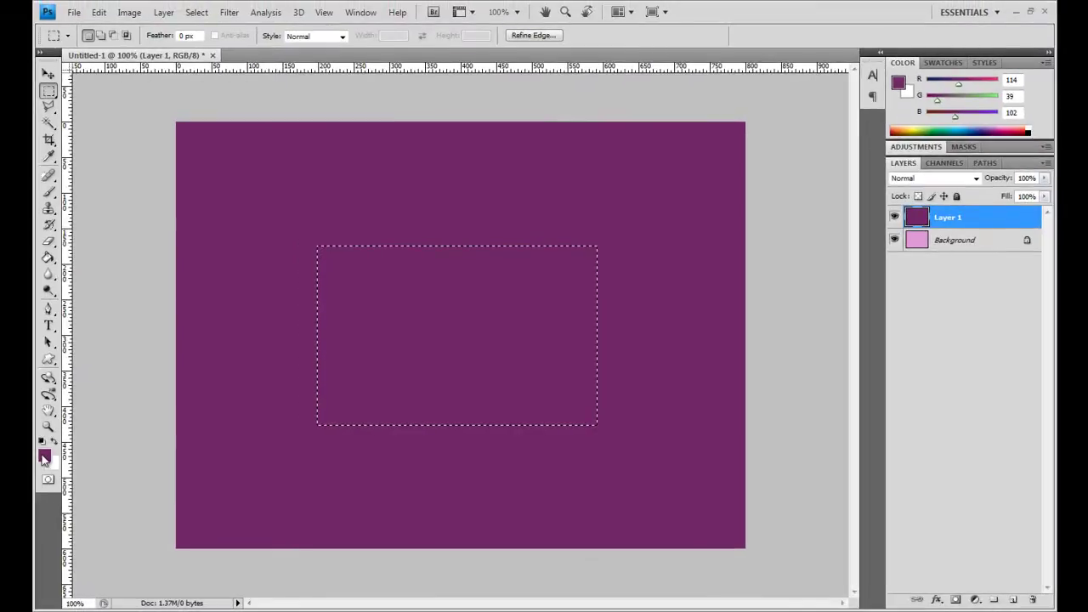
Fill the selected rectangle with light pink (214, 137, 204)
left_click(43, 457)
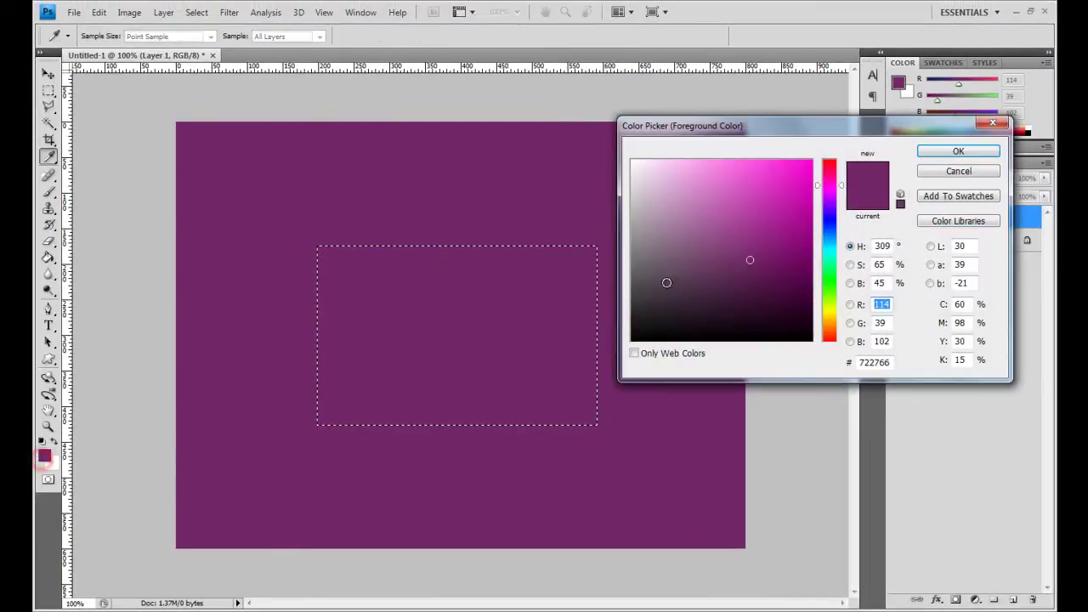
left_click(842, 185)
left_click_drag(760, 204, 696, 188)
left_click(958, 151)
key("g")
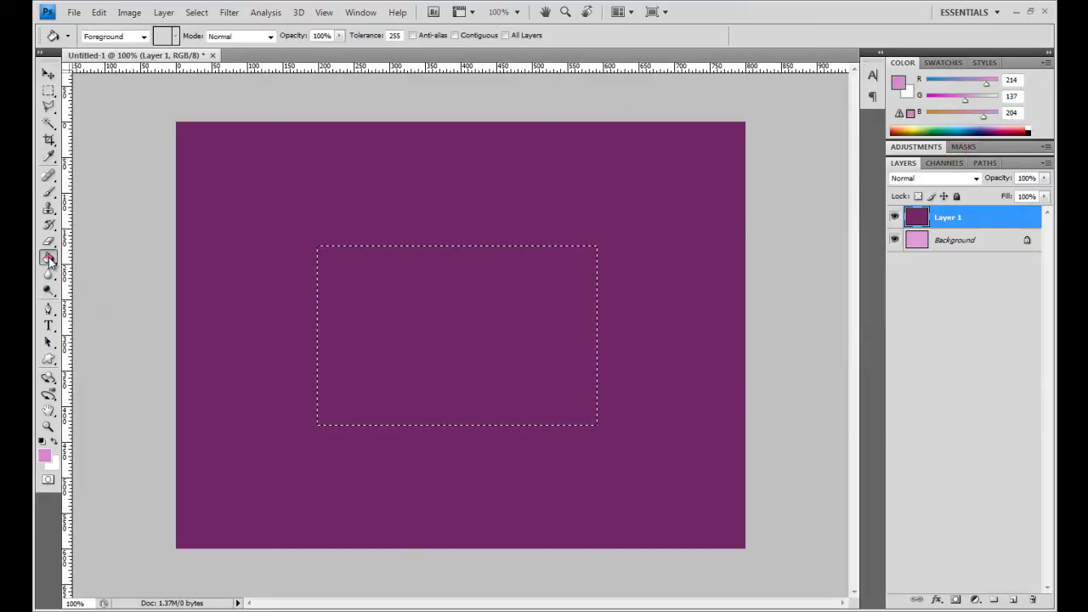
left_click(462, 316)
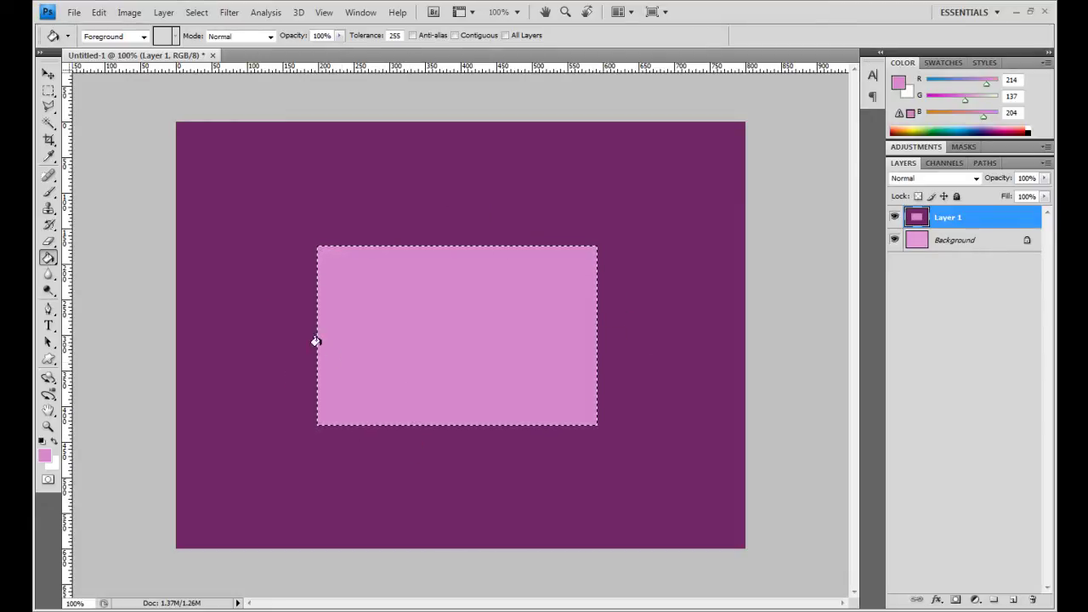
left_click(49, 91)
Fill an elliptical selection above the rectangle's left side with light pink, then deselect
left_click(119, 103)
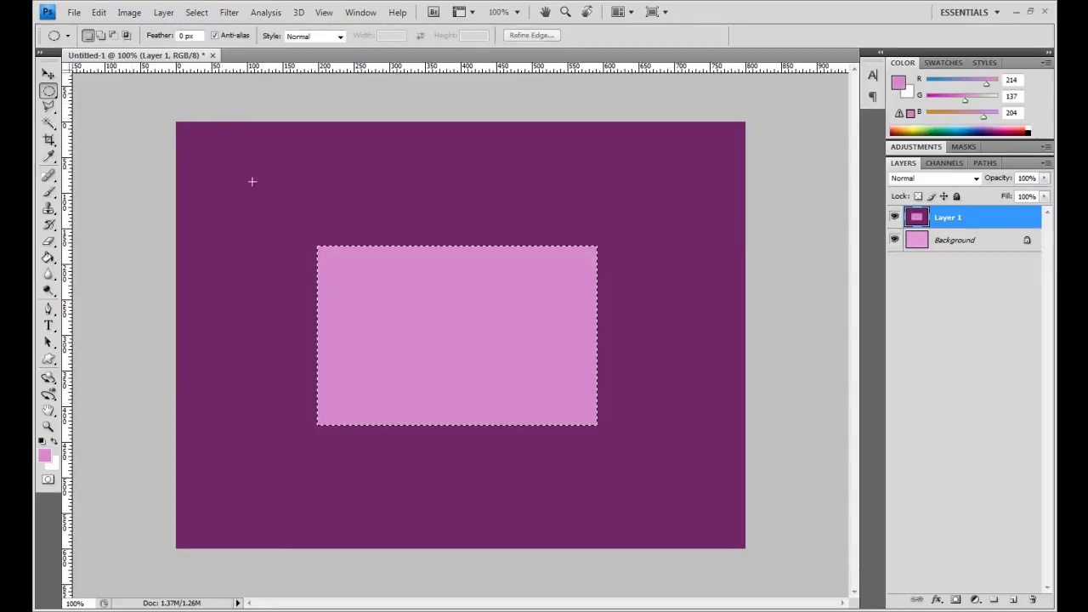
left_click_drag(295, 148, 367, 213)
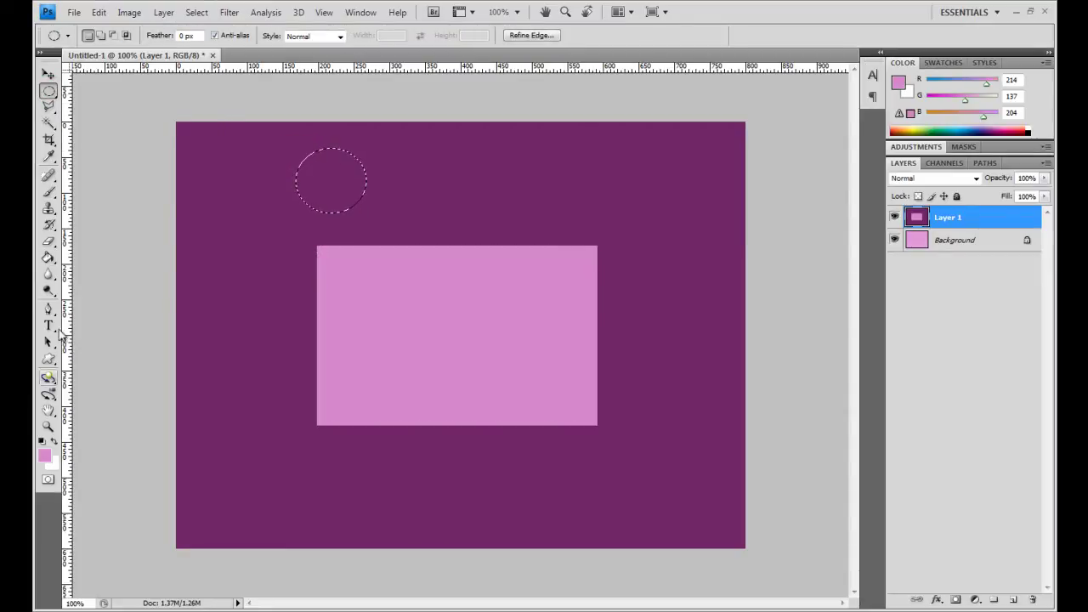
left_click(48, 260)
left_click(321, 181)
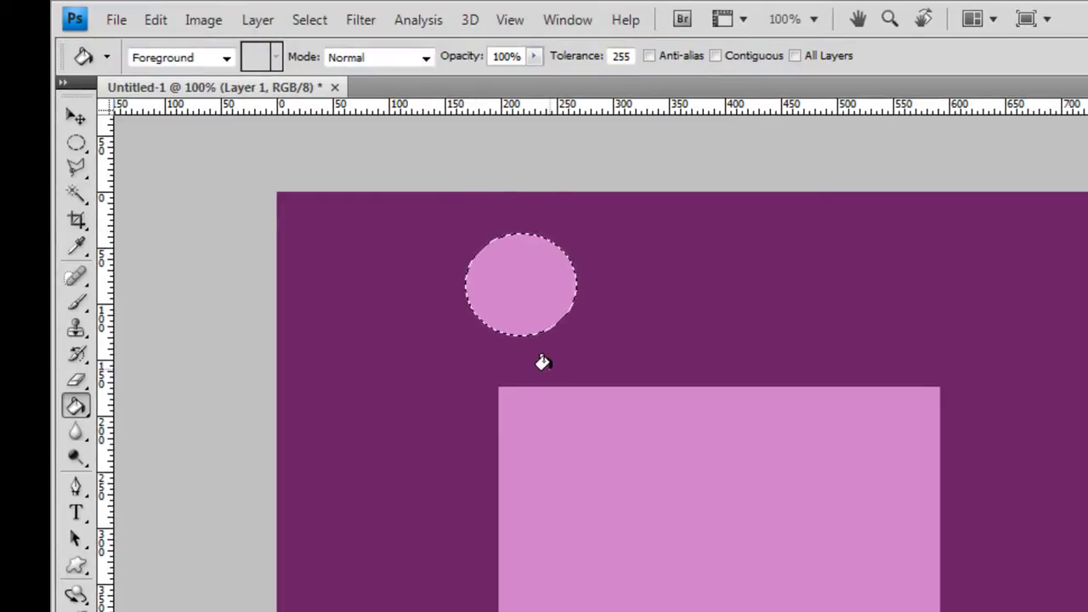
key("ctrl+d")
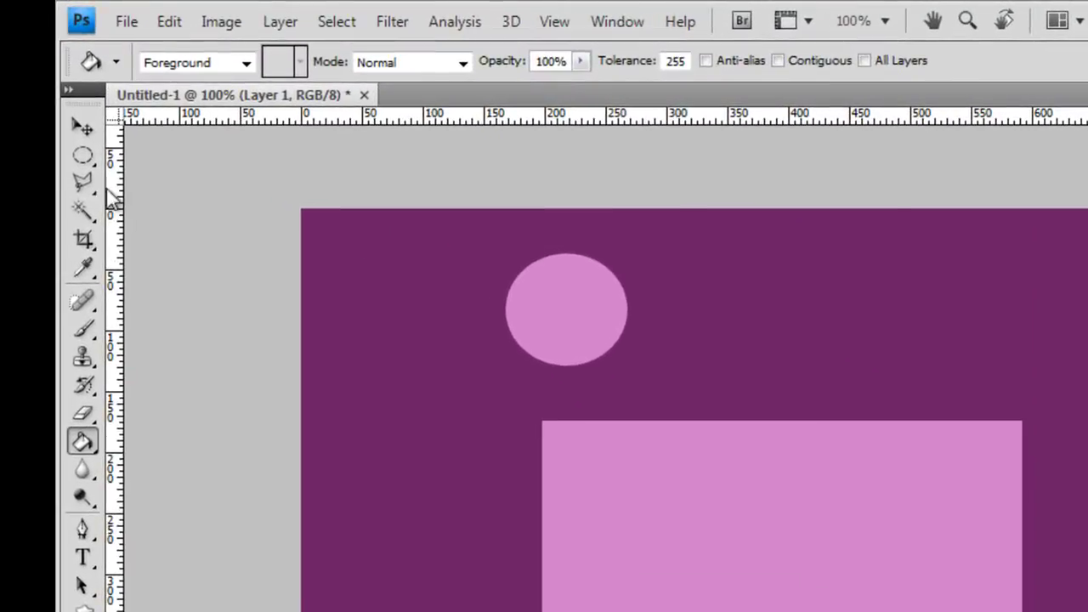
left_click(48, 106)
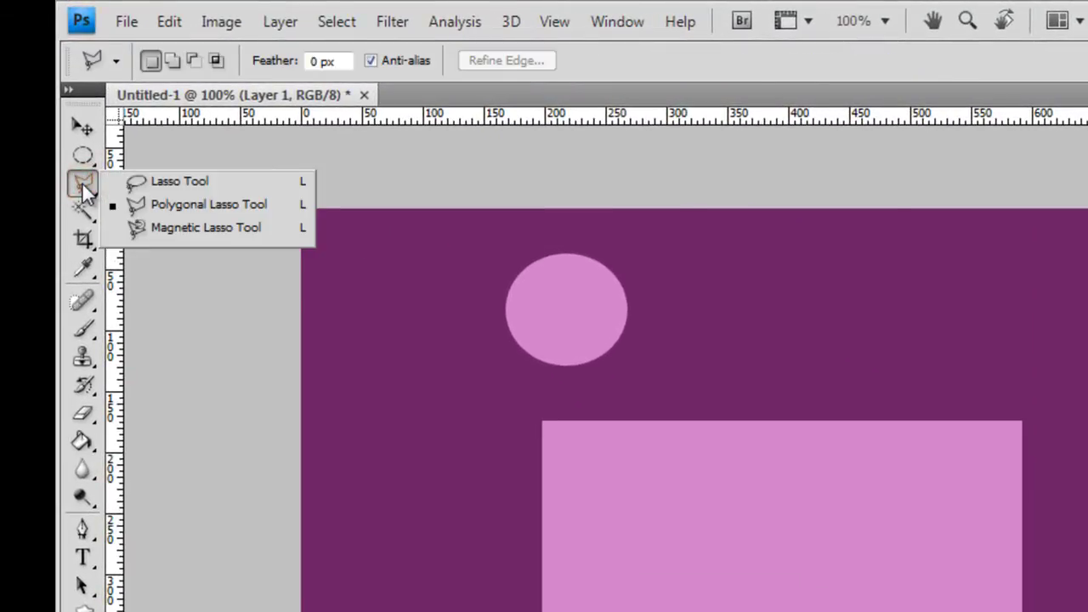
left_click(192, 182)
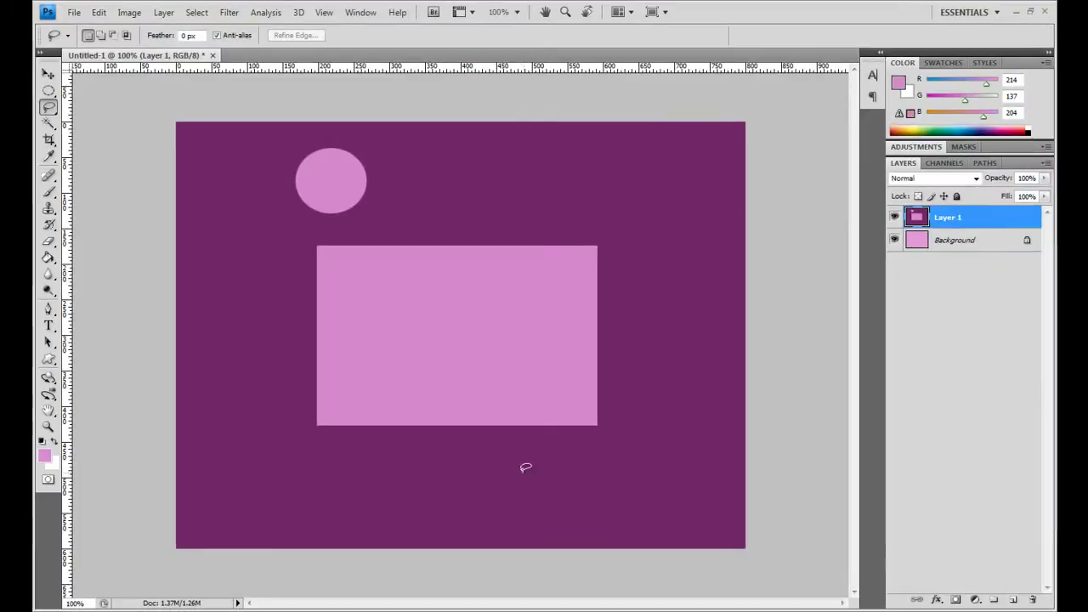
left_click_drag(676, 611, 890, 611)
mouse_move(395, 455)
left_mouse_down()
mouse_move(454, 386)
mouse_move(450, 332)
mouse_move(380, 281)
mouse_move(446, 233)
mouse_move(490, 278)
mouse_move(569, 258)
mouse_move(566, 166)
mouse_move(653, 155)
mouse_move(676, 235)
mouse_move(577, 321)
mouse_move(678, 356)
mouse_move(620, 397)
mouse_move(535, 400)
mouse_move(590, 429)
left_mouse_up()
left_click_drag(550, 488, 530, 476)
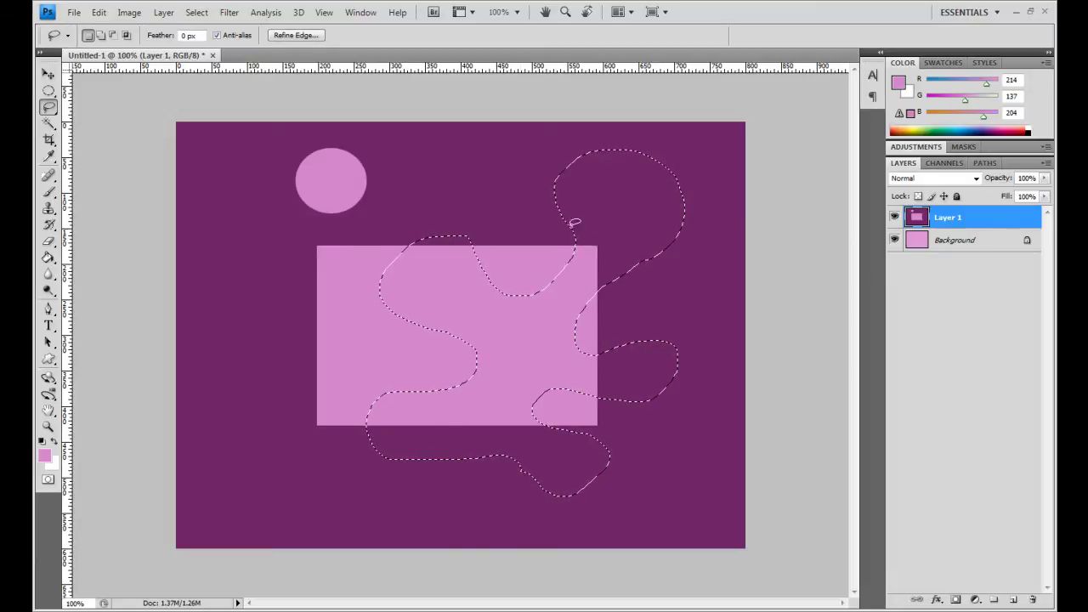
left_click(161, 158)
right_click(47, 108)
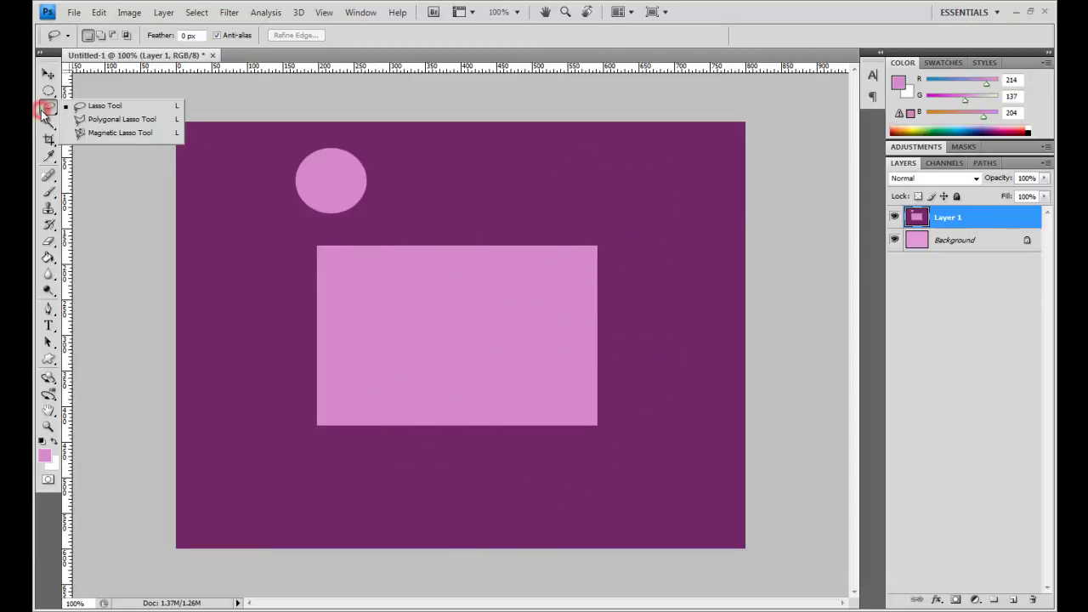
left_click(128, 119)
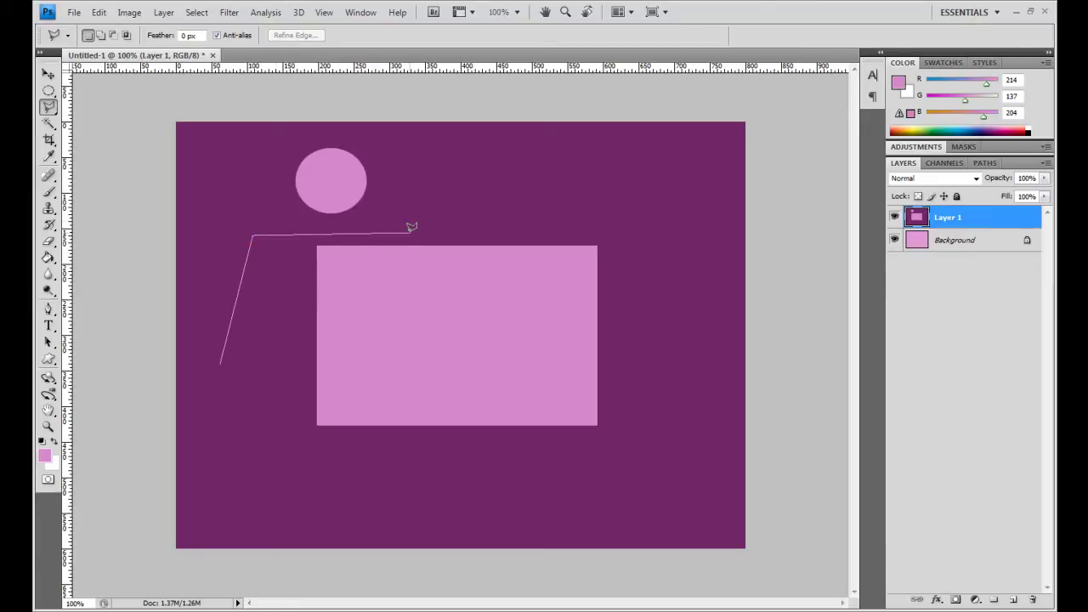
left_click(493, 364)
left_click(367, 375)
left_click(305, 289)
left_click(283, 381)
left_click(220, 363)
key("ctrl+d")
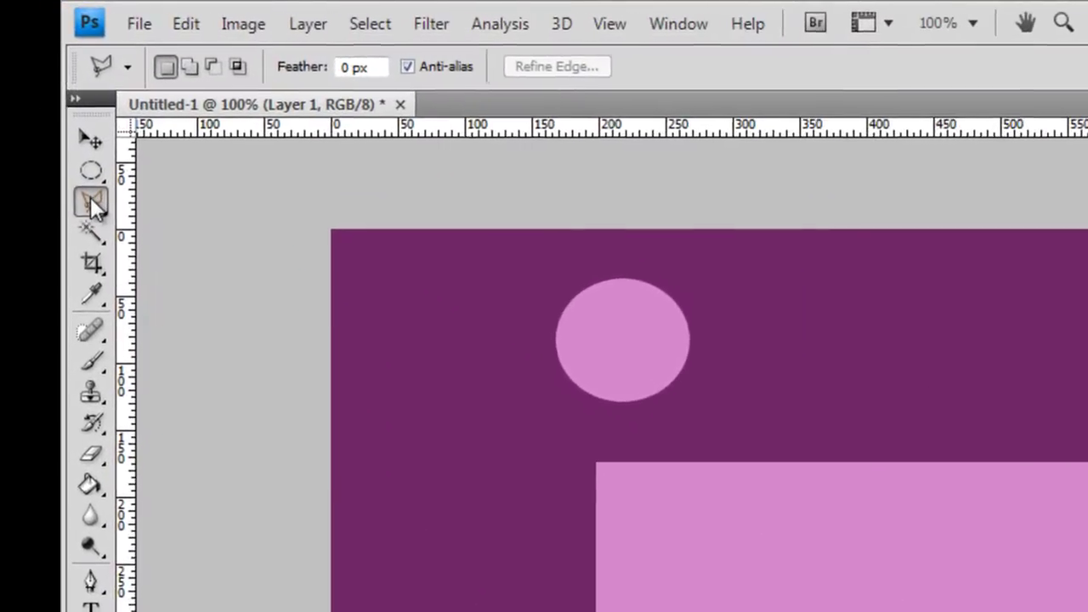
Zoom to 200% on the circle and rectangle corner, with the Magnetic Lasso Tool active
left_click(48, 105)
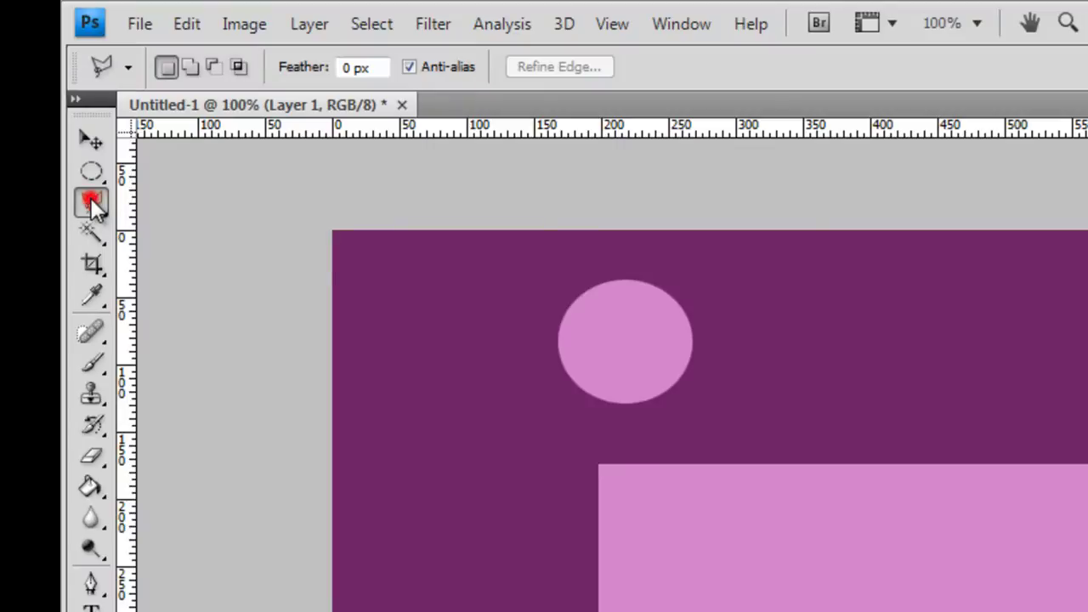
left_click(212, 252)
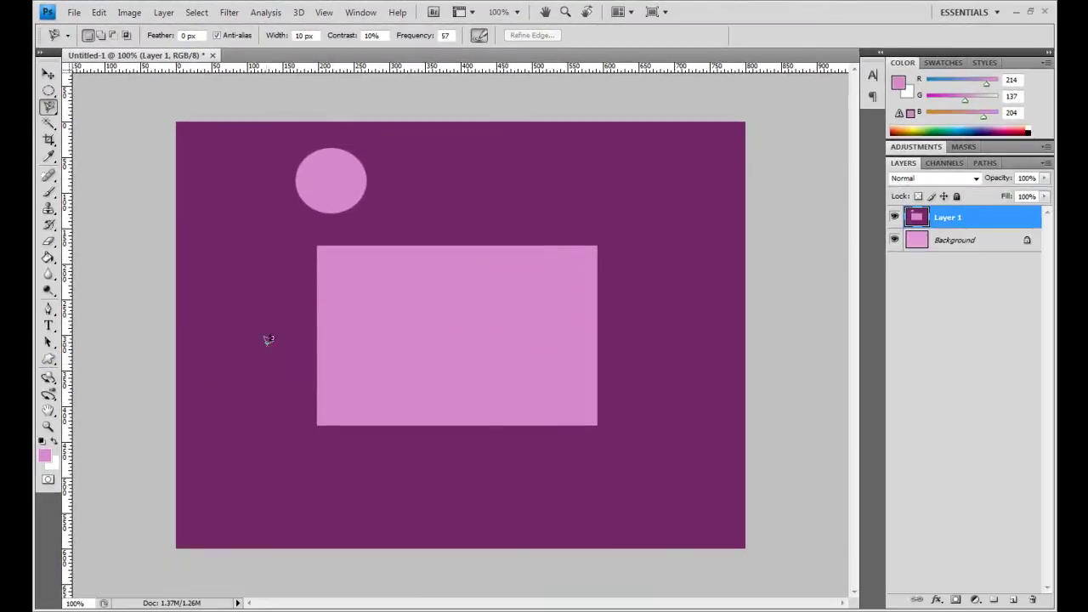
key("z")
left_click(336, 265)
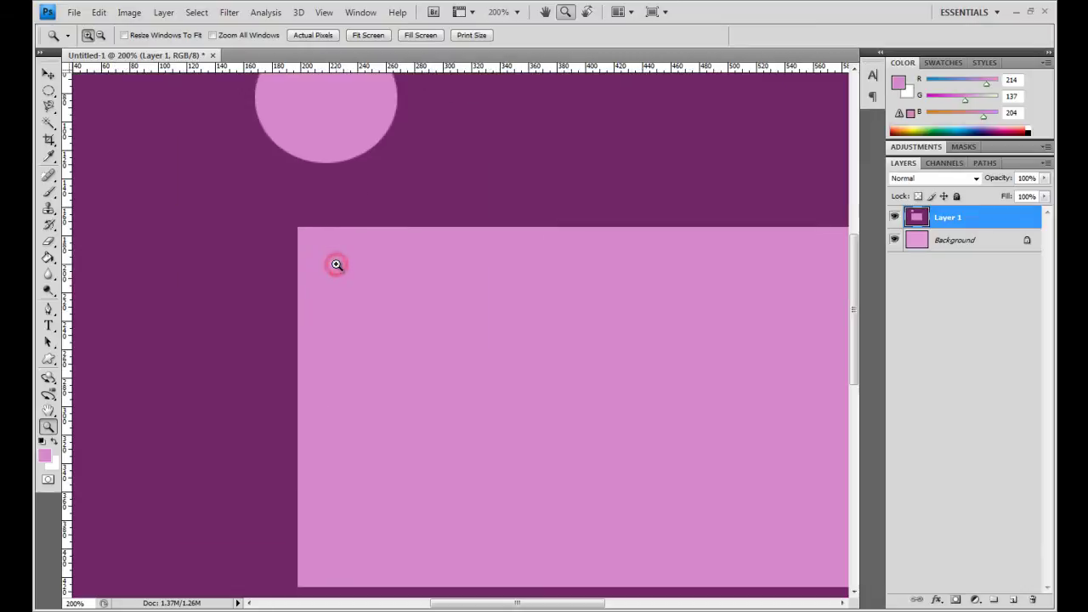
left_click_drag(435, 267, 366, 236)
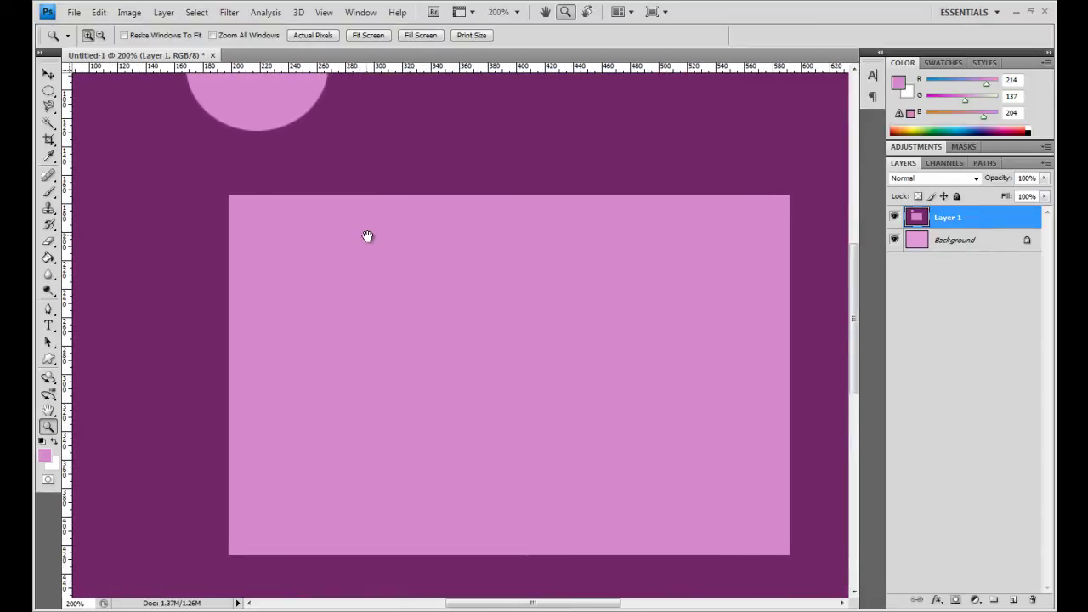
left_click_drag(498, 241, 456, 222)
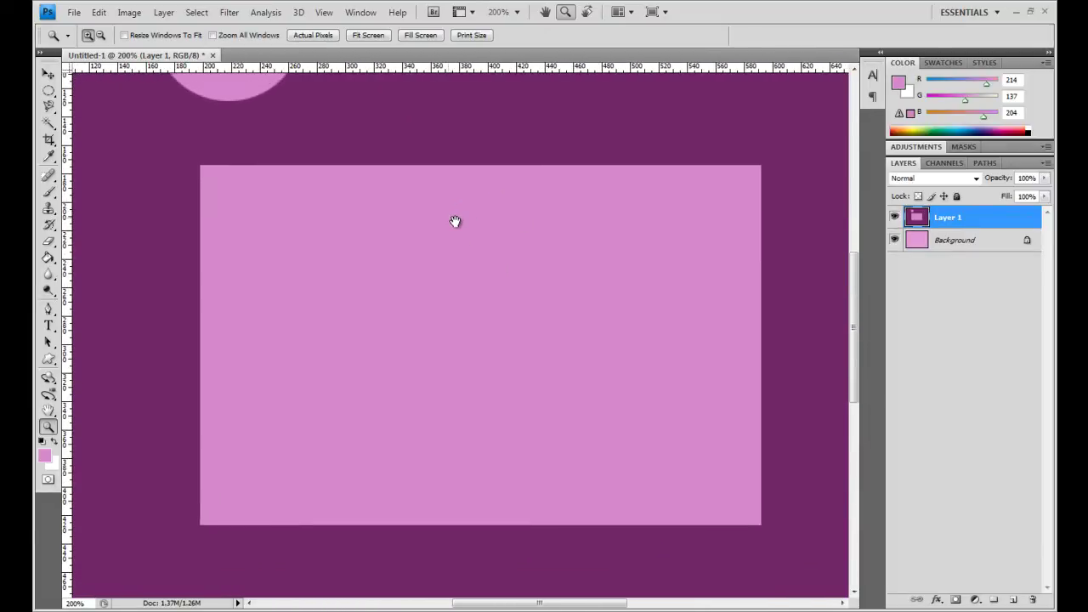
left_click(50, 108)
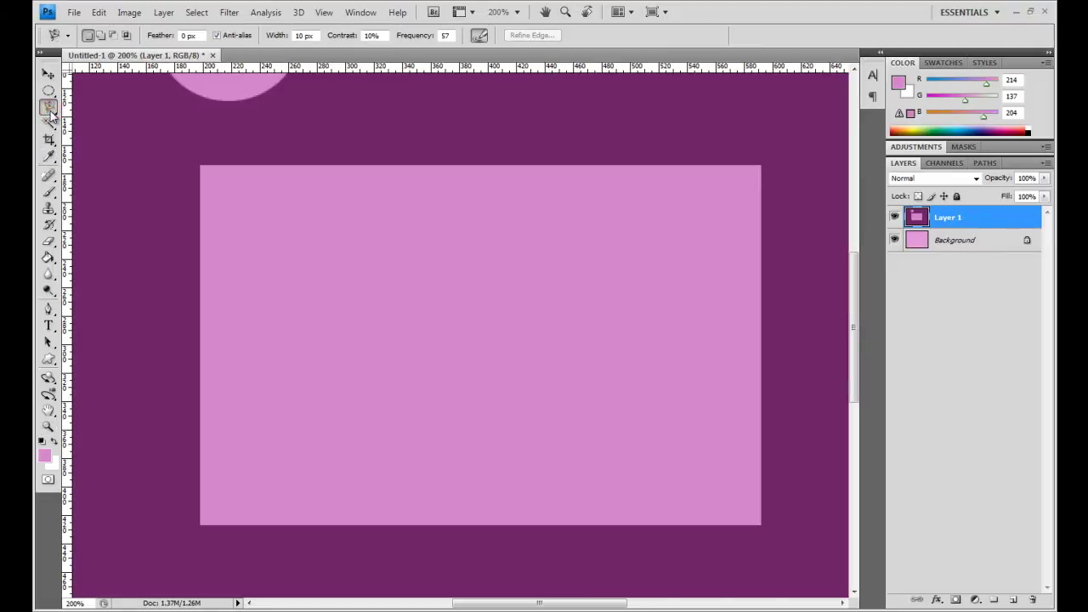
left_click(227, 163)
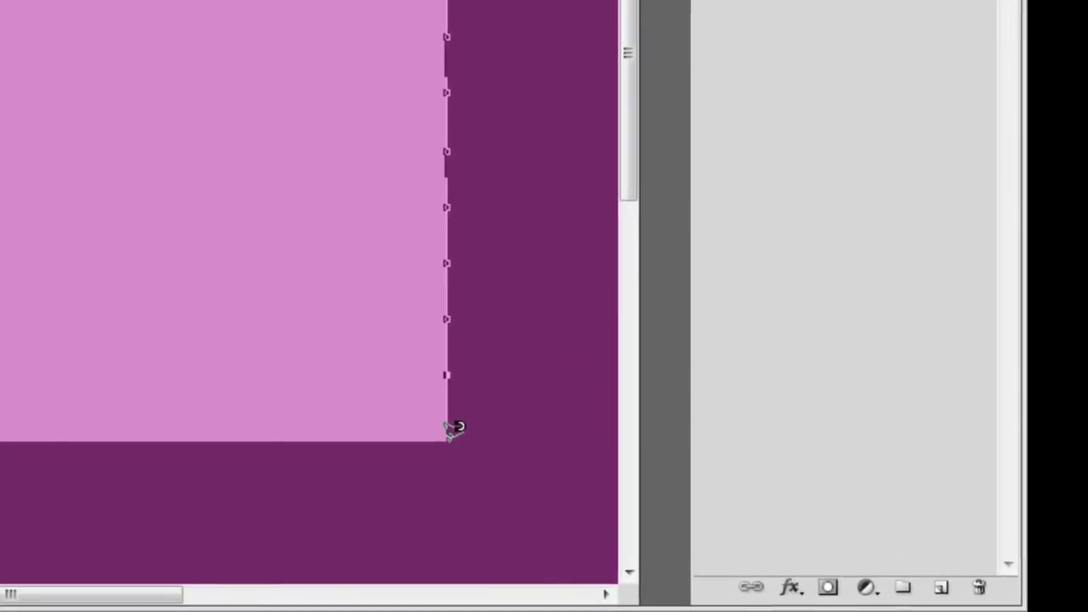
left_click(762, 518)
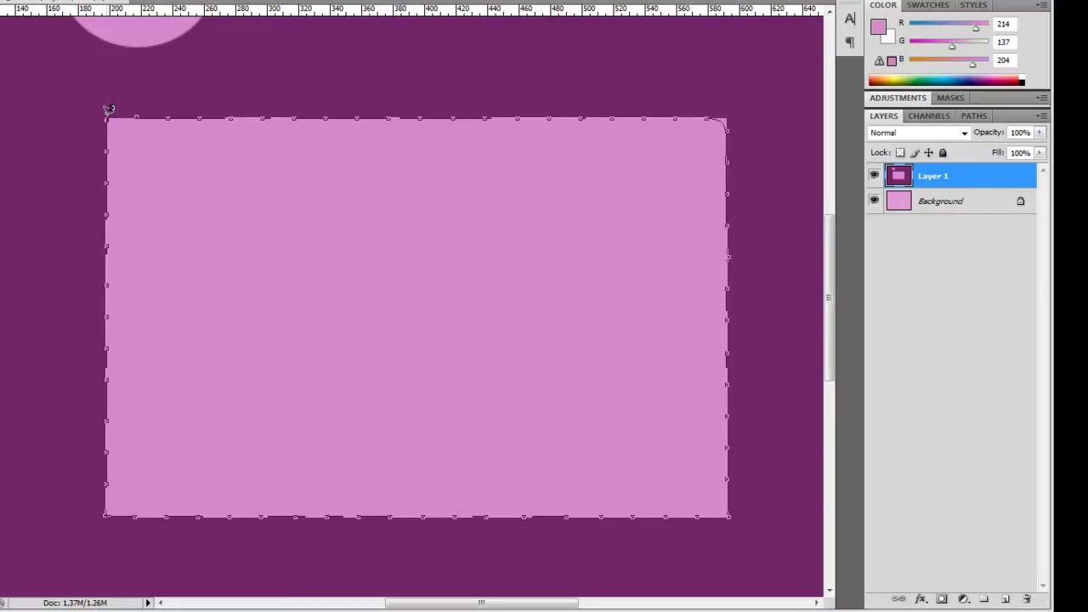
left_click(139, 112)
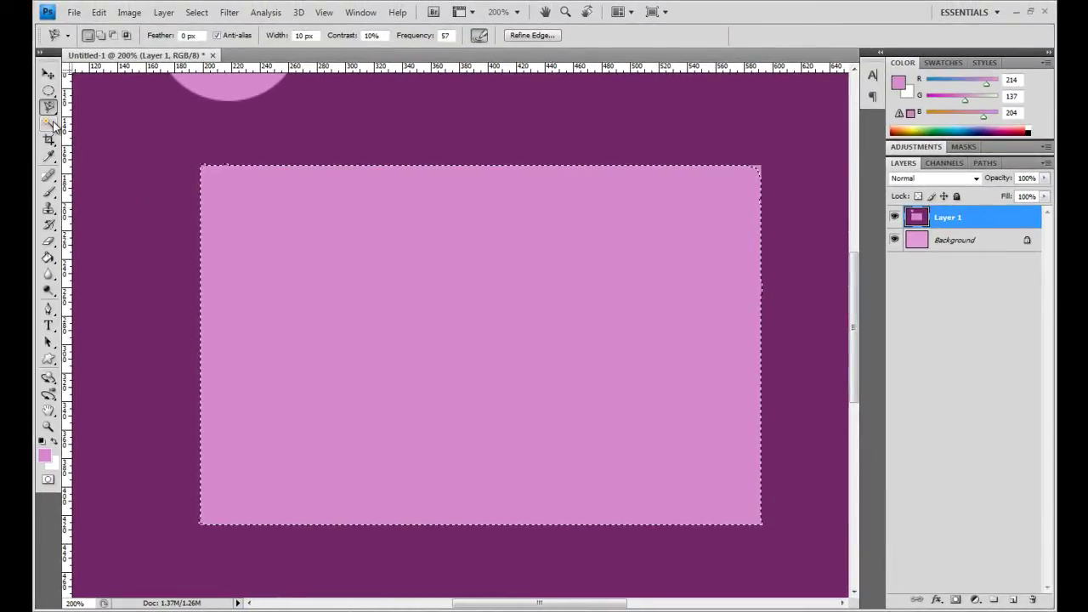
key("ctrl+d")
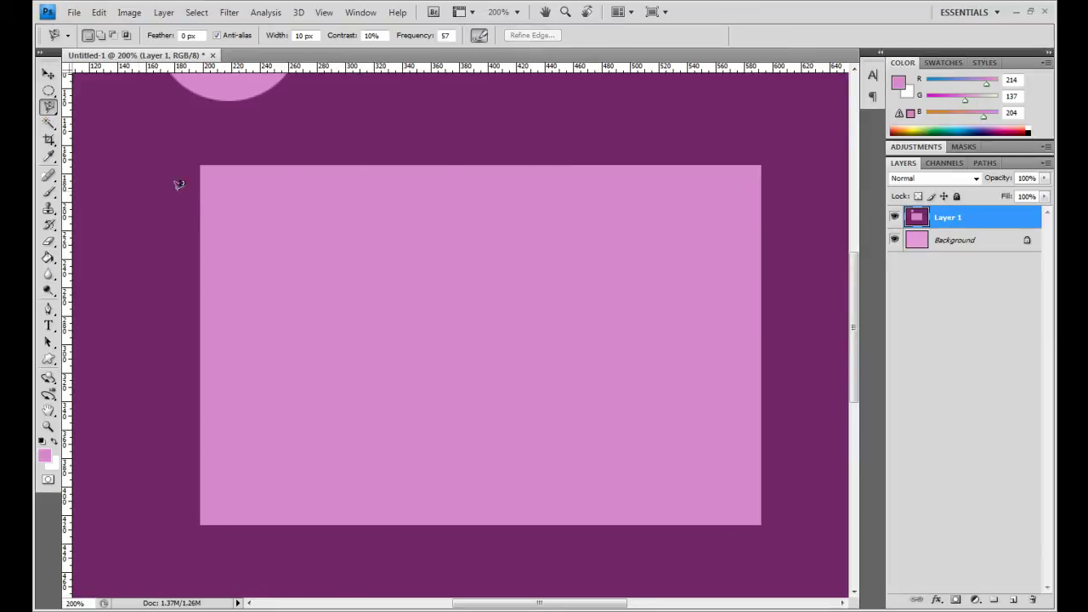
Choose the Magic Wand Tool and select the pink rectangle by its colour
left_click(49, 124)
right_click(49, 124)
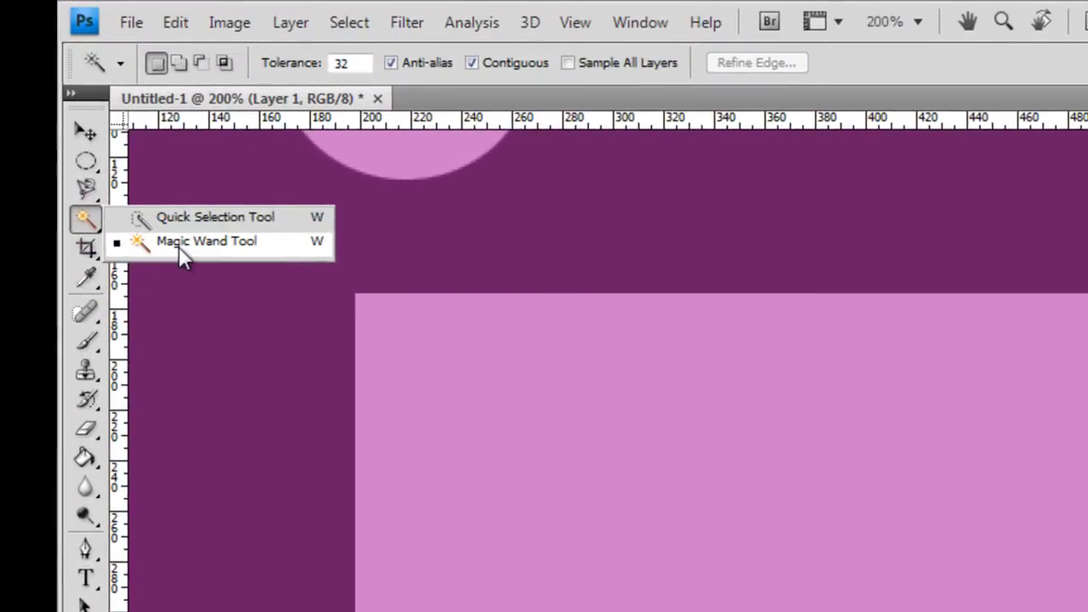
left_click(183, 246)
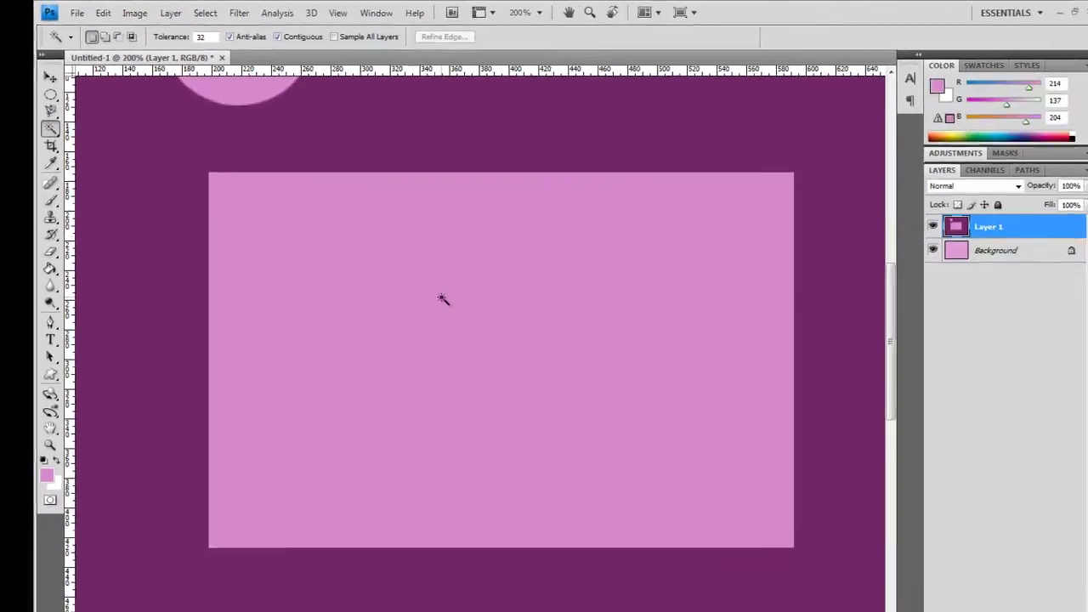
left_click(442, 298)
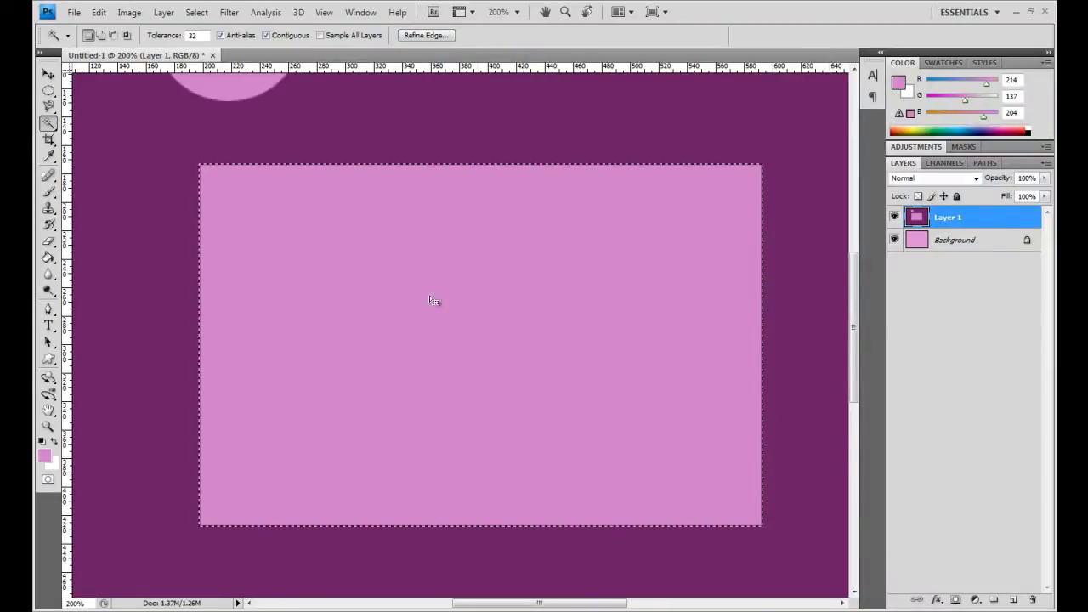
Add the pink circle to the selection with Shift, then clear the selection
scroll(510, 340, "up", 3)
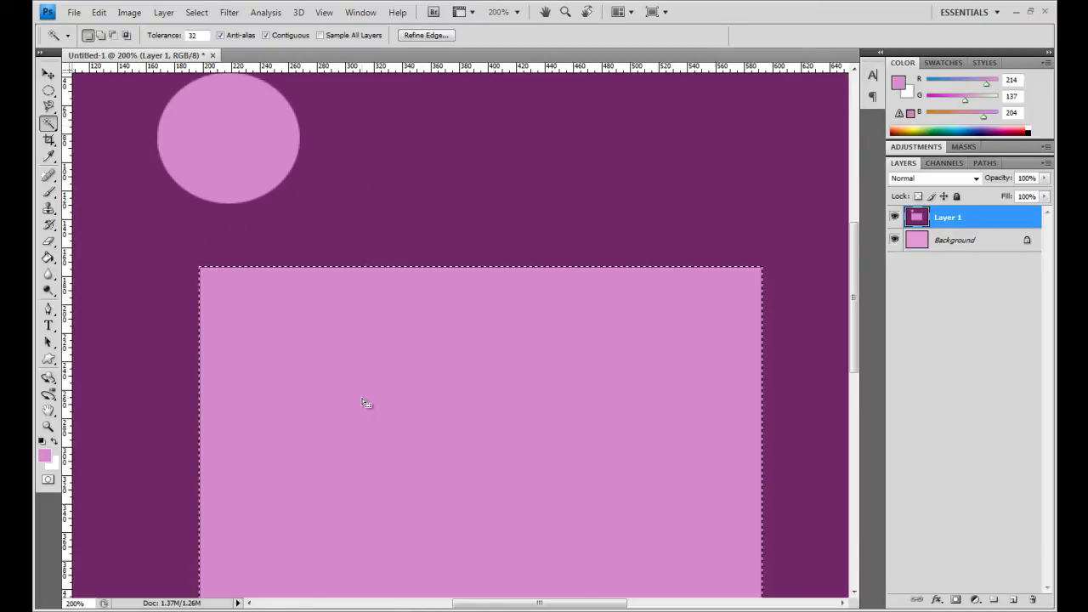
key("shift")
left_click(224, 153, "shift")
scroll(405, 454, "down", 5)
key("space")
left_click_drag(307, 472, 417, 359)
key("ctrl+d")
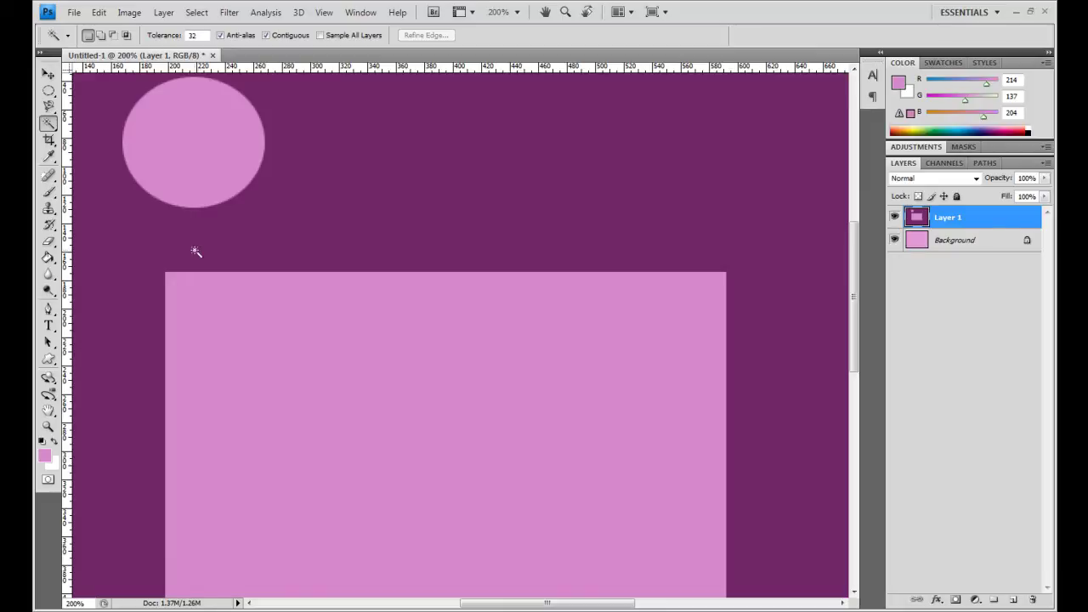
left_click_drag(295, 355, 297, 244)
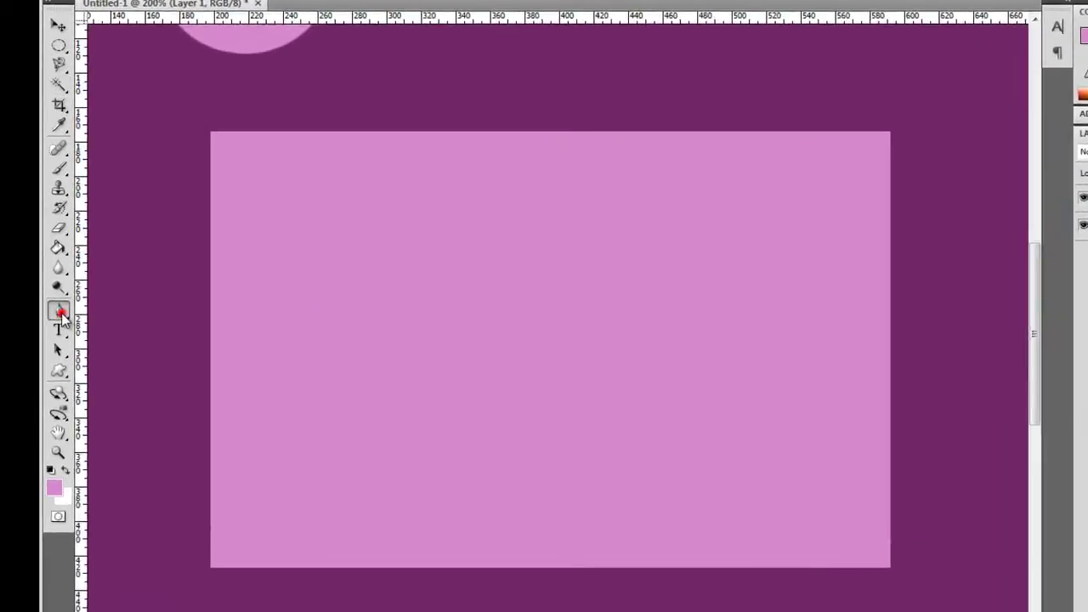
Choose the Pen Tool and set it to Paths mode
left_click(76, 314)
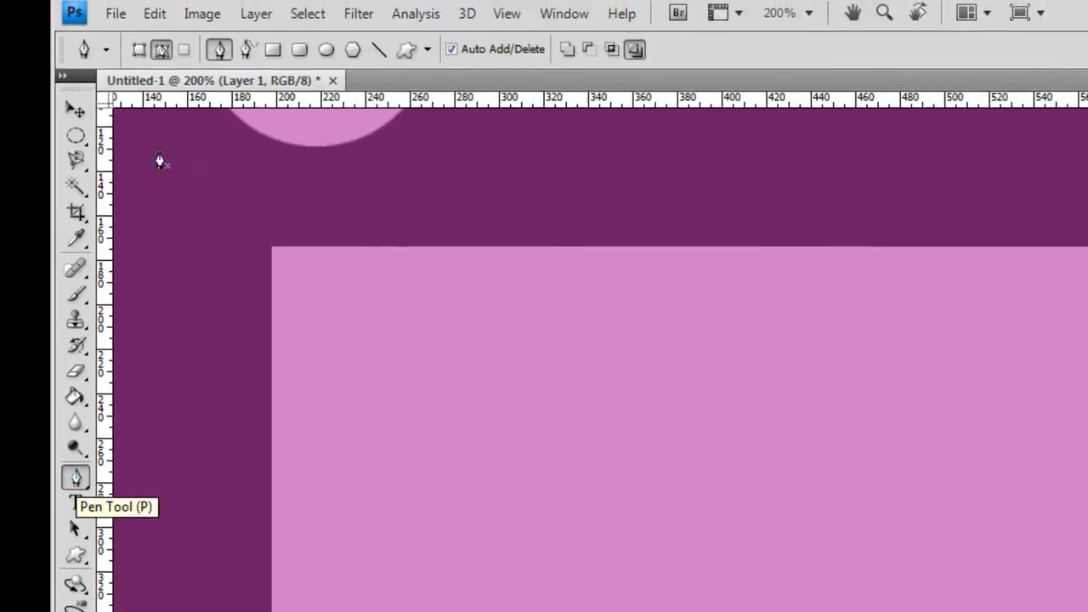
left_click(136, 55)
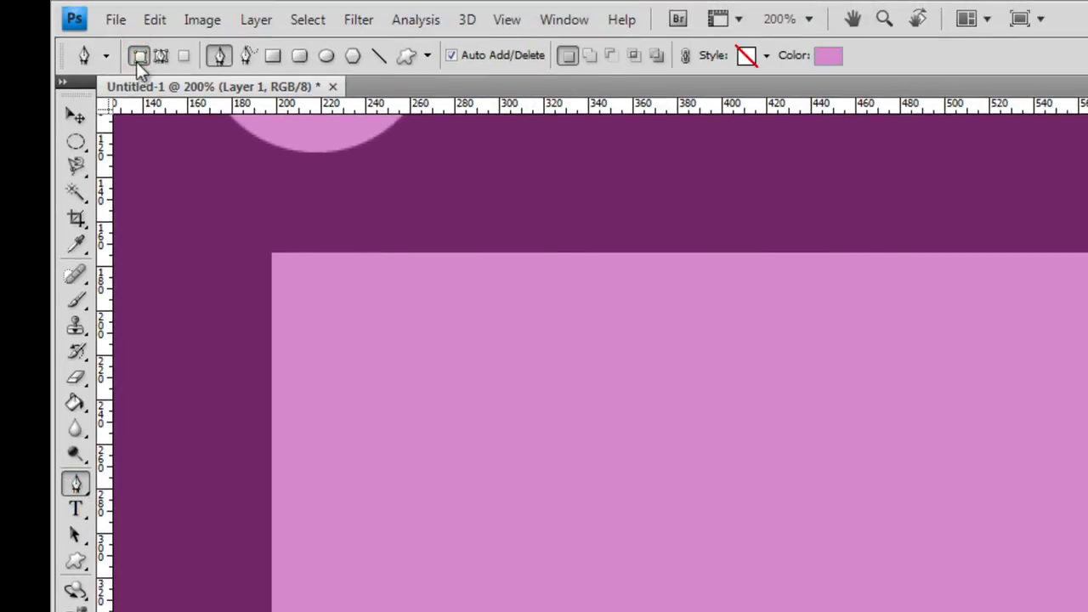
left_click(163, 55)
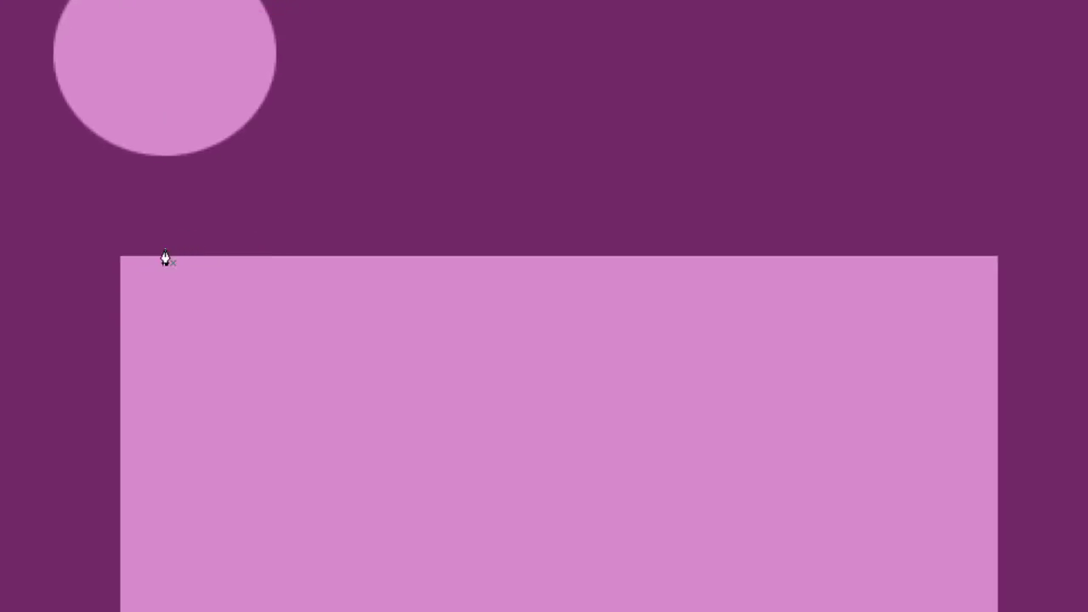
Draw a closed zigzag-and-curve practice path over the rectangle
left_click(164, 254)
left_click(294, 257)
left_click(401, 364)
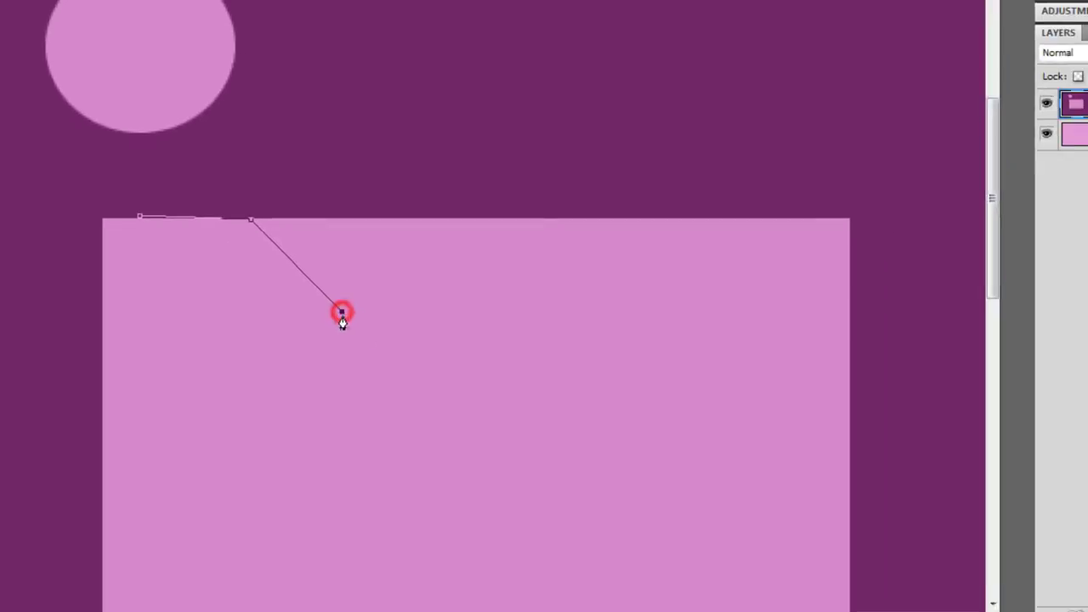
left_click(589, 297)
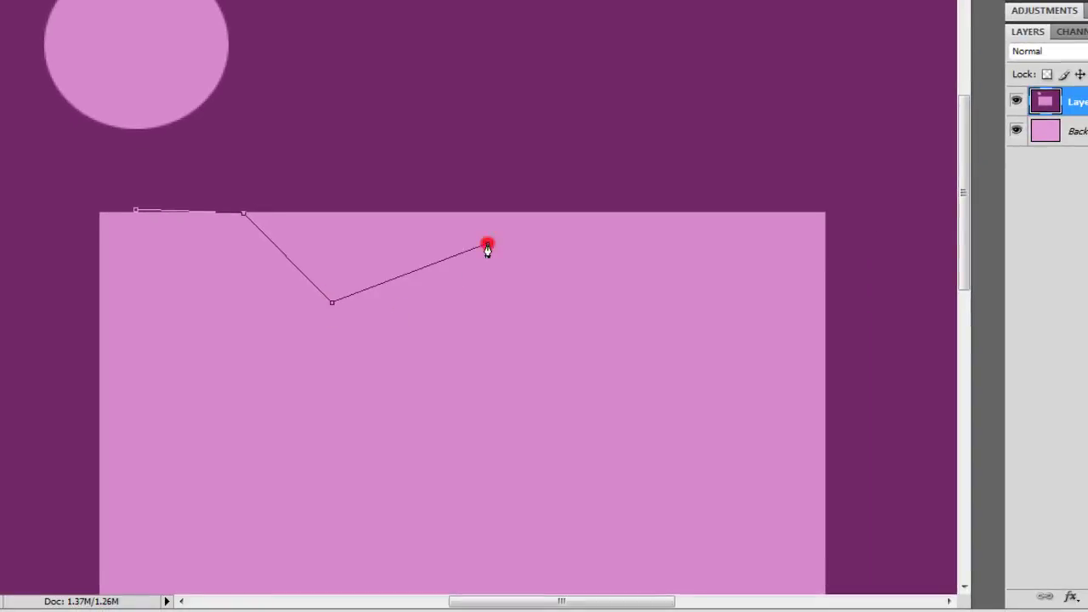
left_click(585, 352)
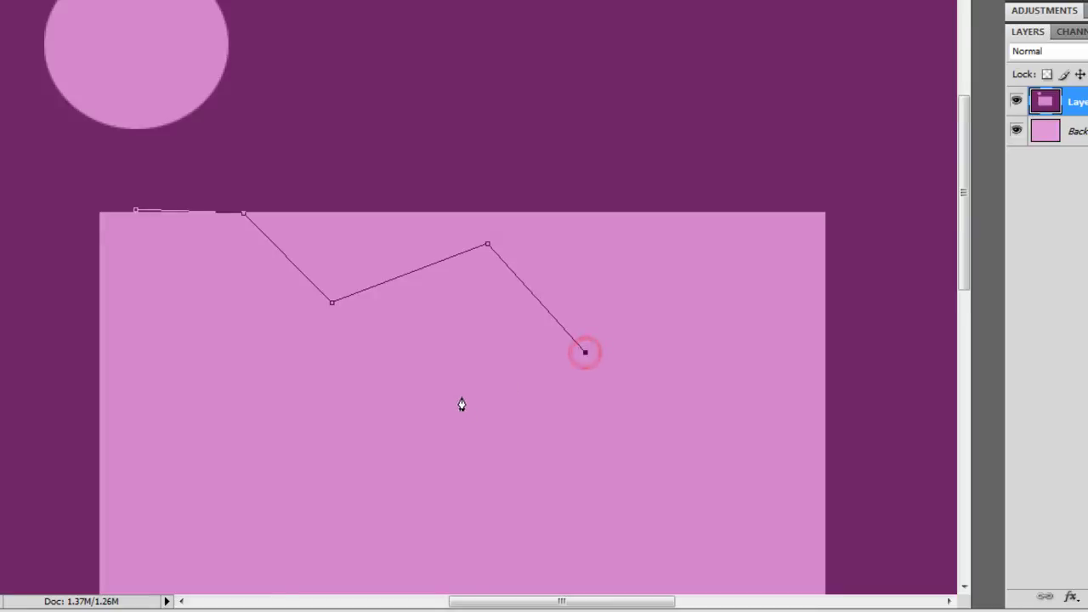
left_click_drag(508, 376, 517, 255)
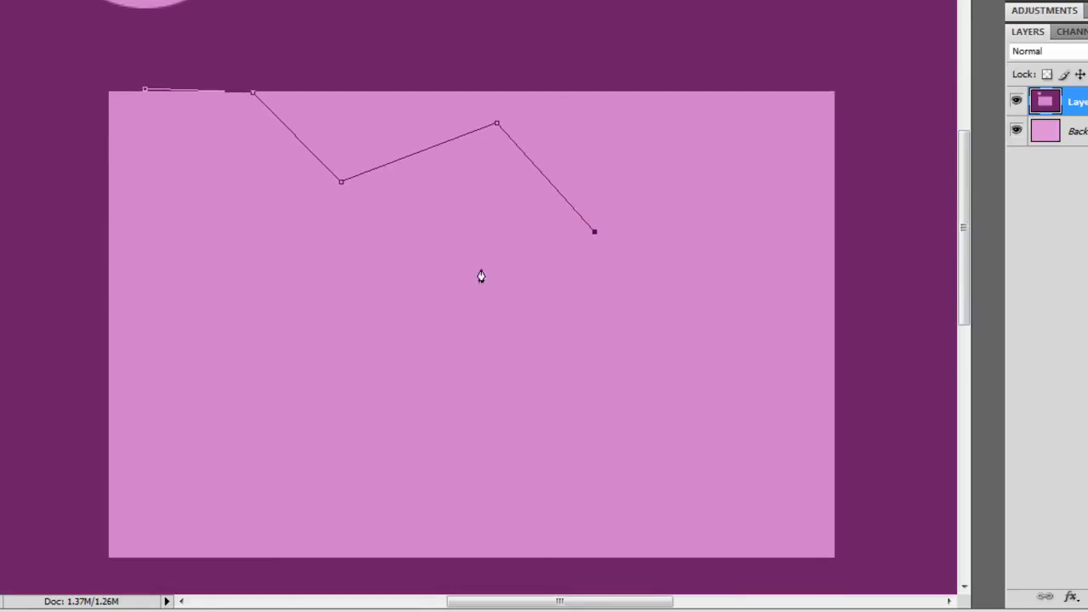
left_click_drag(464, 300, 382, 280)
left_click(341, 209)
left_click_drag(335, 211, 292, 234)
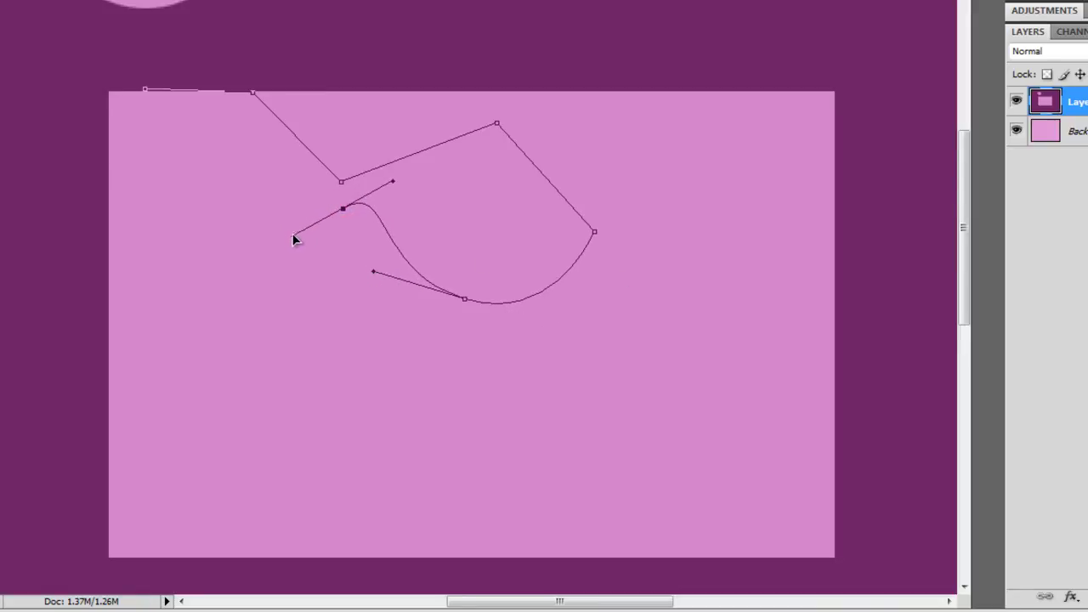
left_click(143, 90)
key("Return")
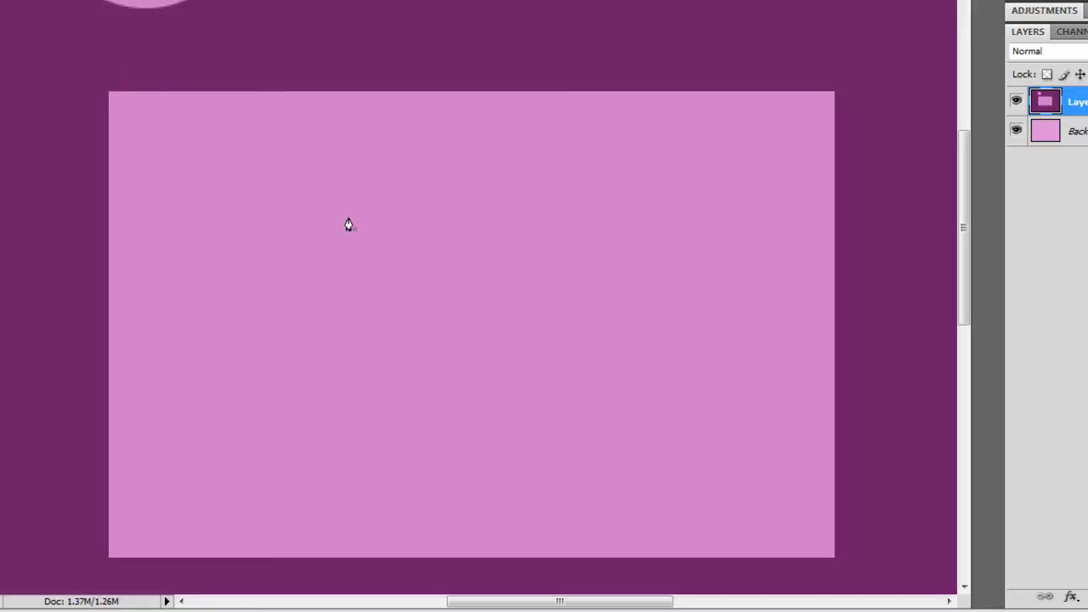
left_click(112, 90)
left_click(307, 90)
left_click(483, 90)
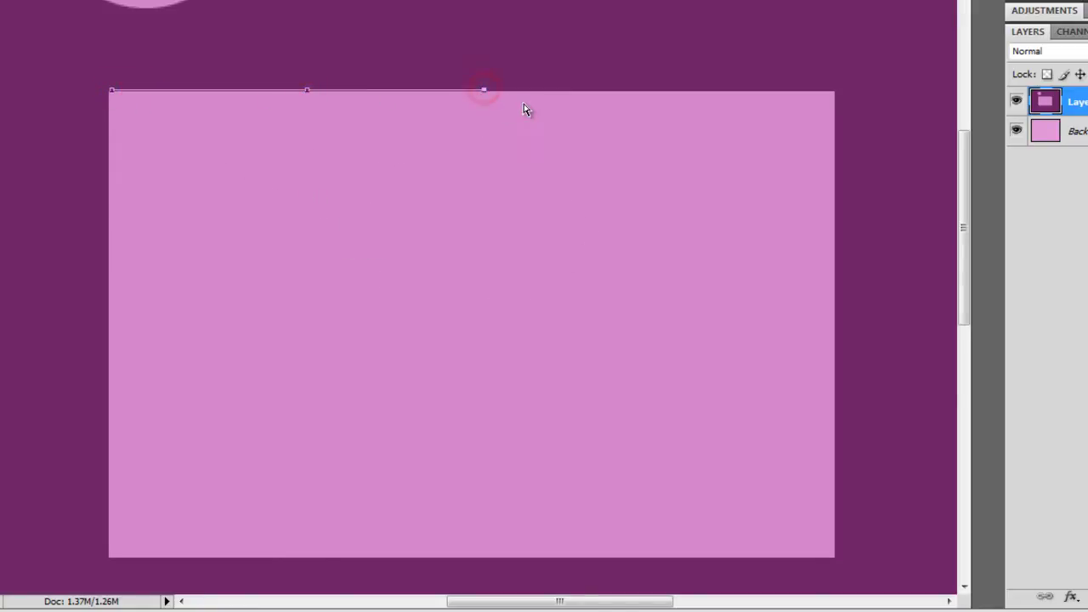
key("Return")
left_click_drag(306, 32, 255, 228)
left_click_drag(343, 297, 370, 364)
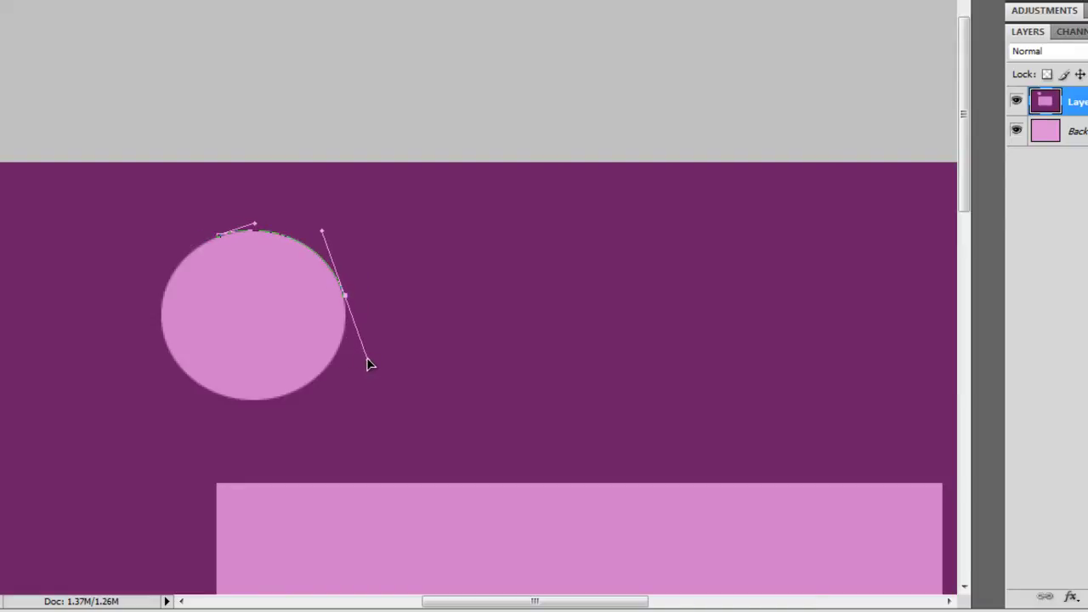
key("space")
left_click_drag(476, 306, 463, 278)
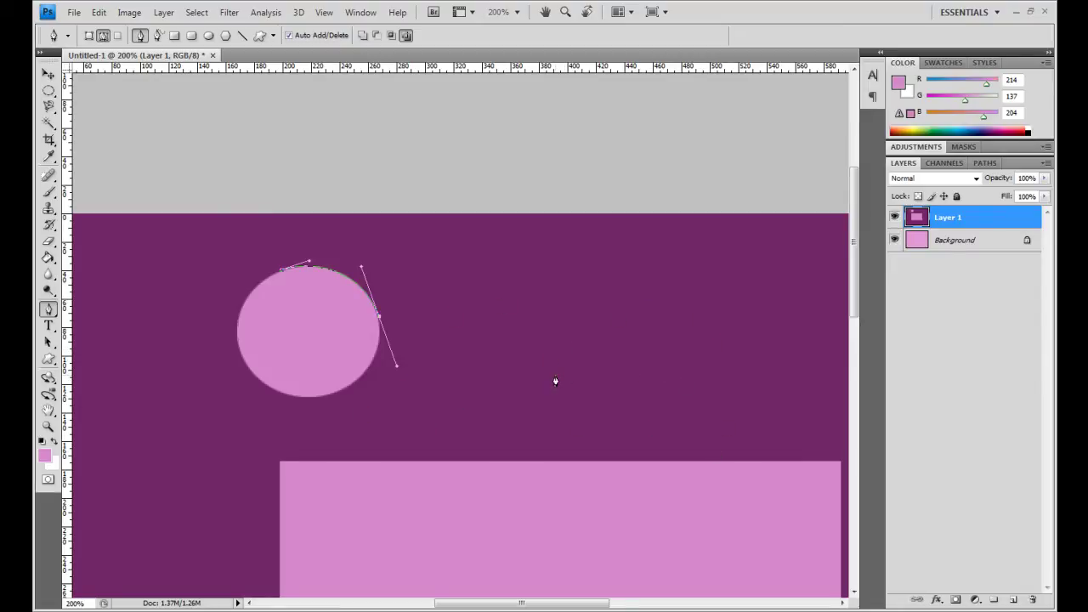
scroll(556, 381, "down", 5)
scroll(544, 381, "up", 2)
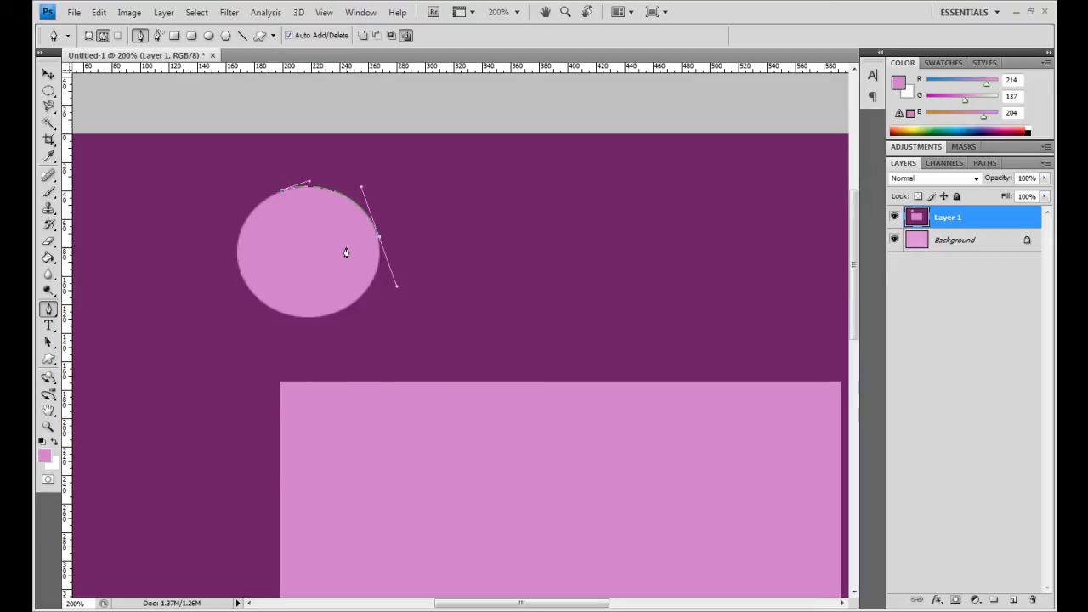
key("Escape")
left_click_drag(431, 257, 388, 247)
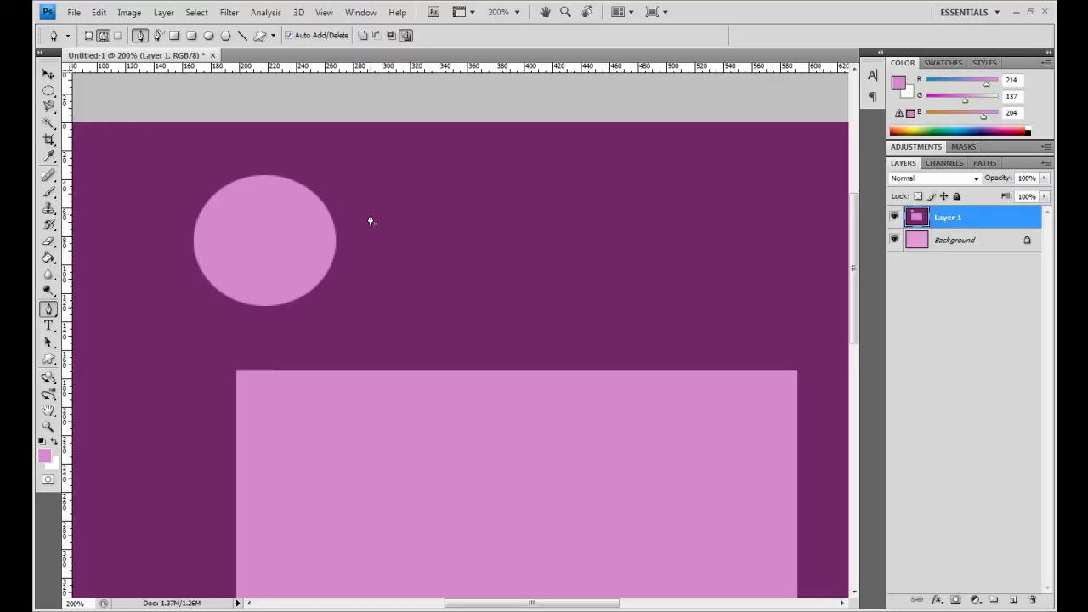
Draw practice elliptical selections on the purple layer with the Elliptical Marquee
left_click(48, 90)
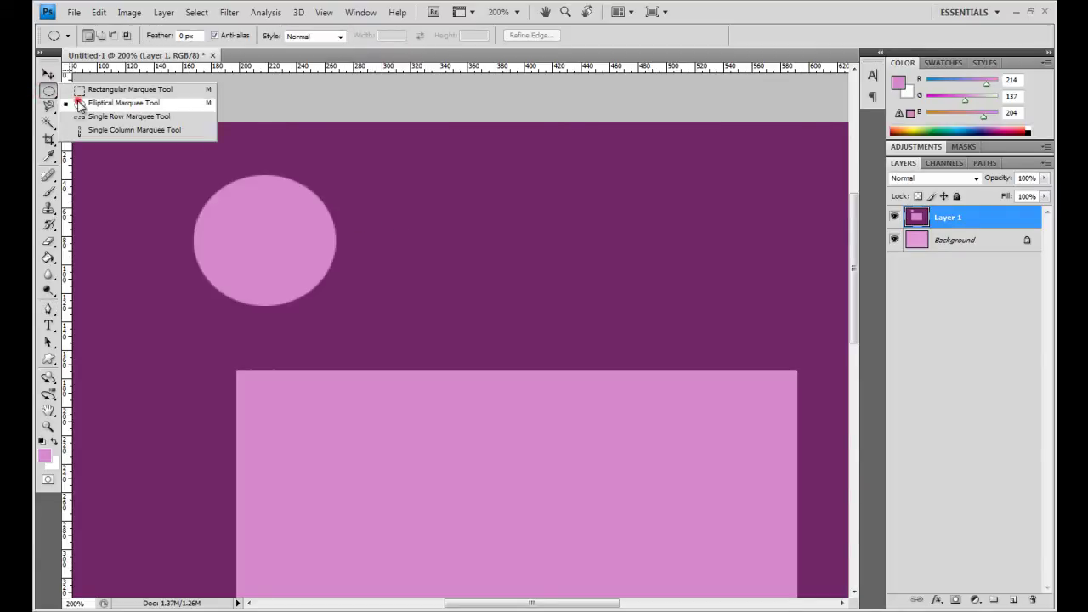
left_click(78, 103)
left_click_drag(428, 199, 477, 254)
left_click_drag(531, 284, 553, 309)
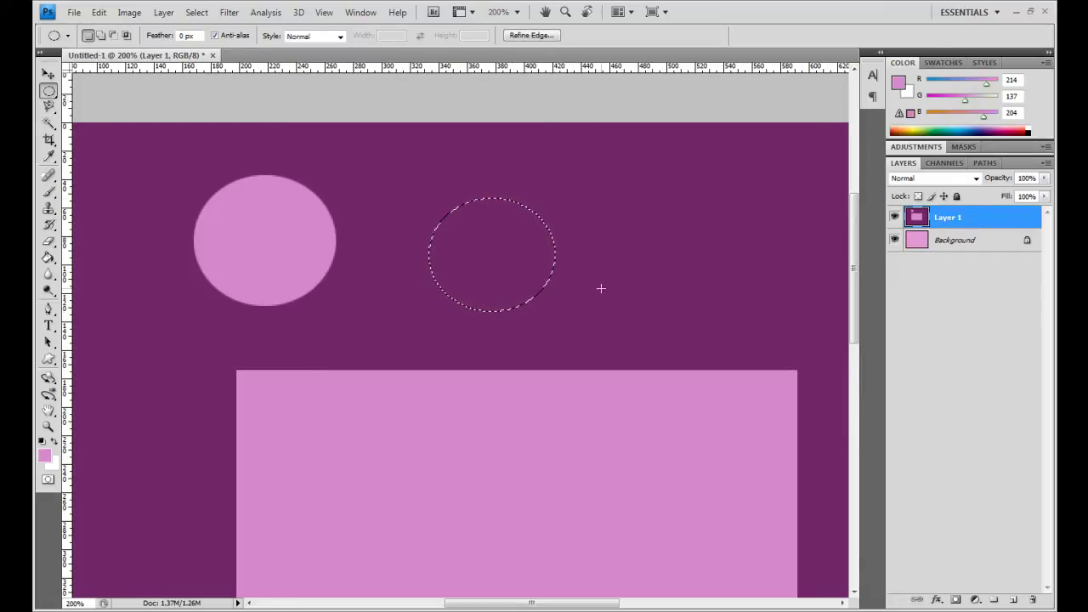
left_click_drag(588, 306, 531, 256)
Add a circle with Shift, subtract bites with Alt, then deselect everything
key("shift")
left_click_drag(365, 245, 428, 311)
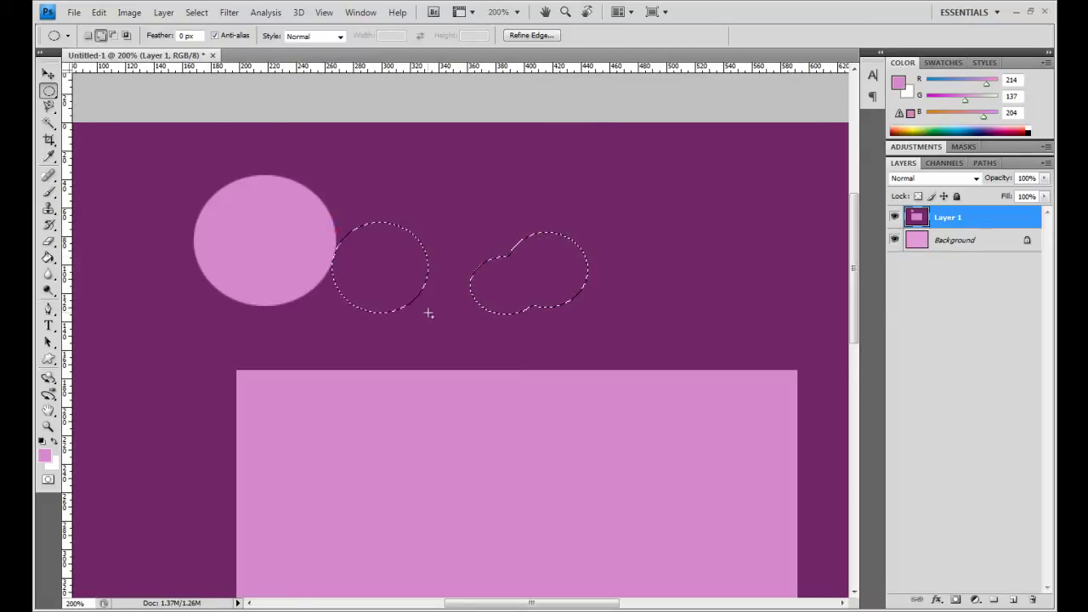
key("alt")
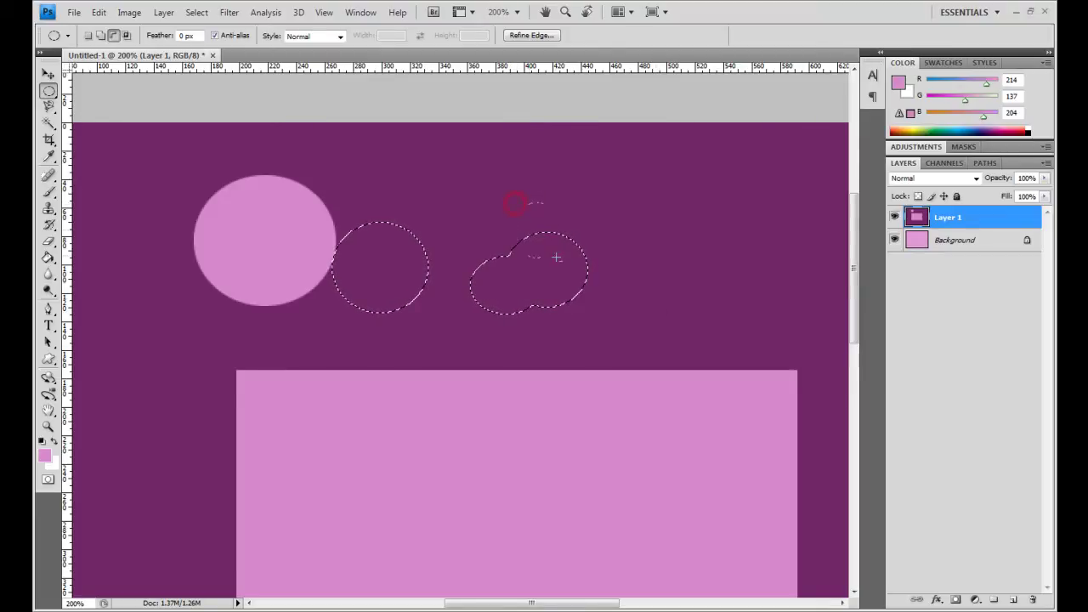
left_click_drag(589, 270, 589, 270)
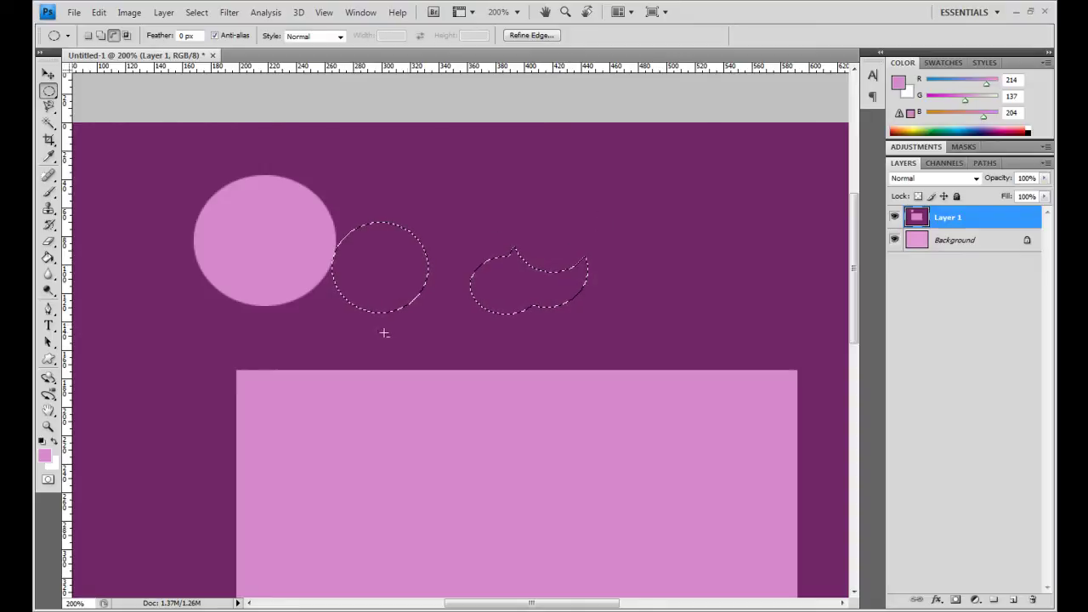
left_click_drag(417, 270, 418, 270)
key("ctrl+d")
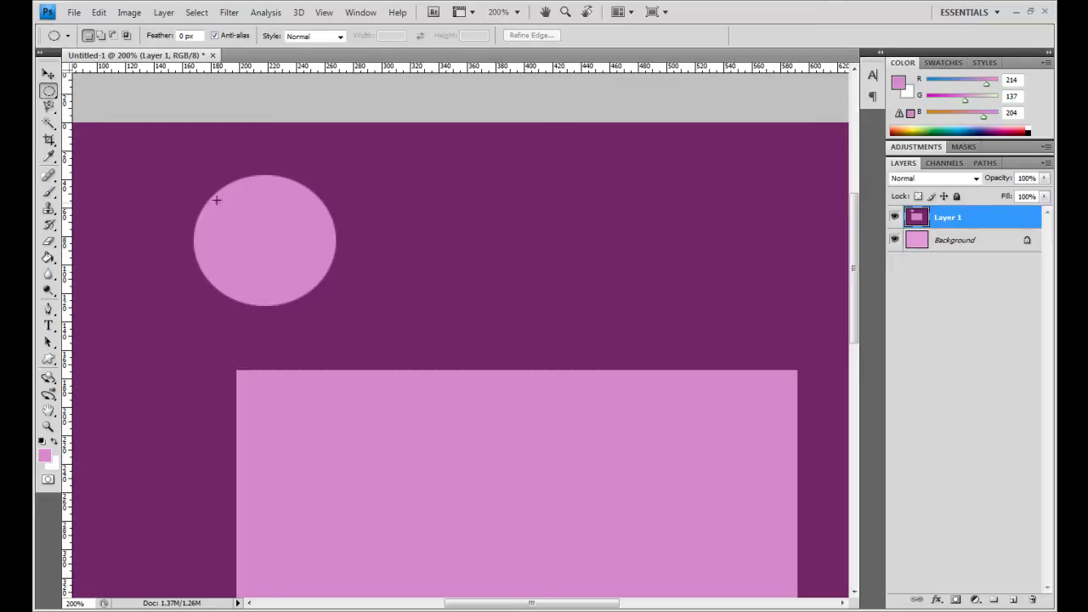
Drag an elliptical selection just inside the light pink circle
left_click_drag(319, 299, 326, 301)
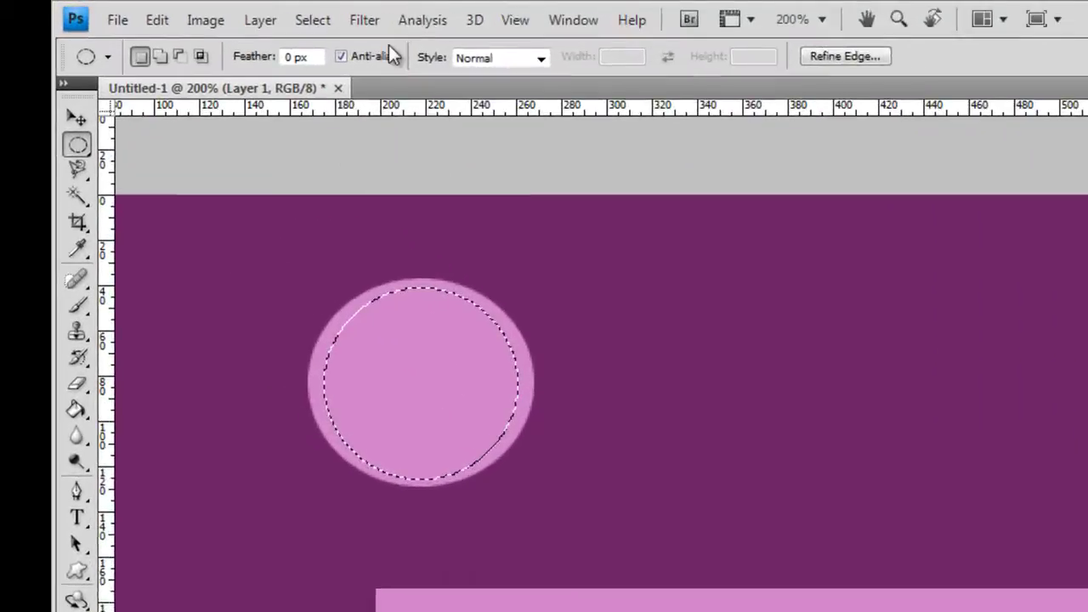
Use Transform Selection to stretch the ellipse's four edges to fit the pink circle
left_click(208, 13)
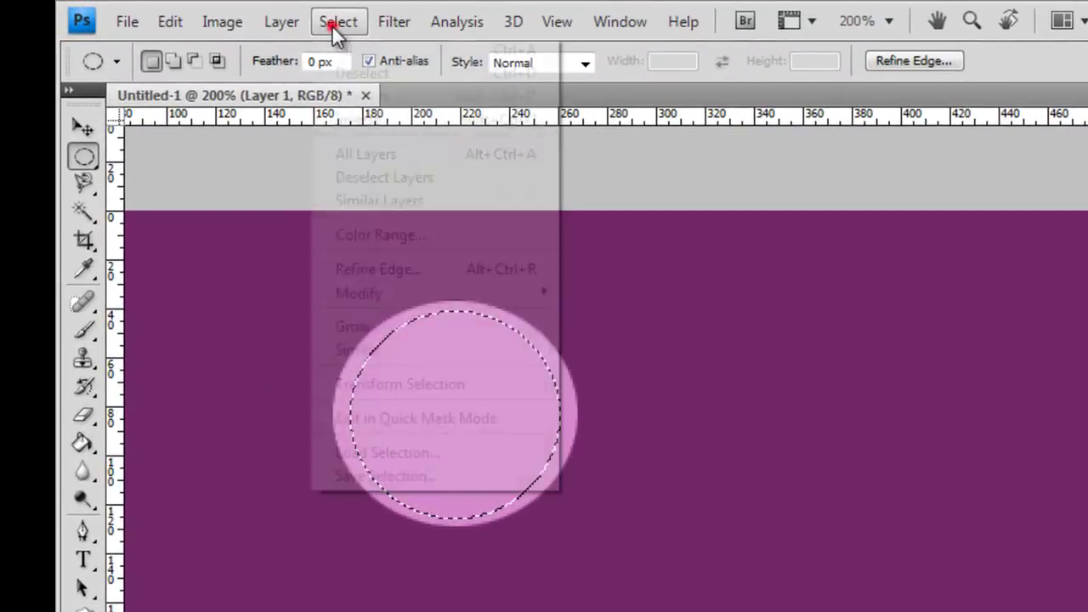
left_click(384, 385)
left_click_drag(384, 213, 384, 204)
left_click_drag(280, 312, 259, 313)
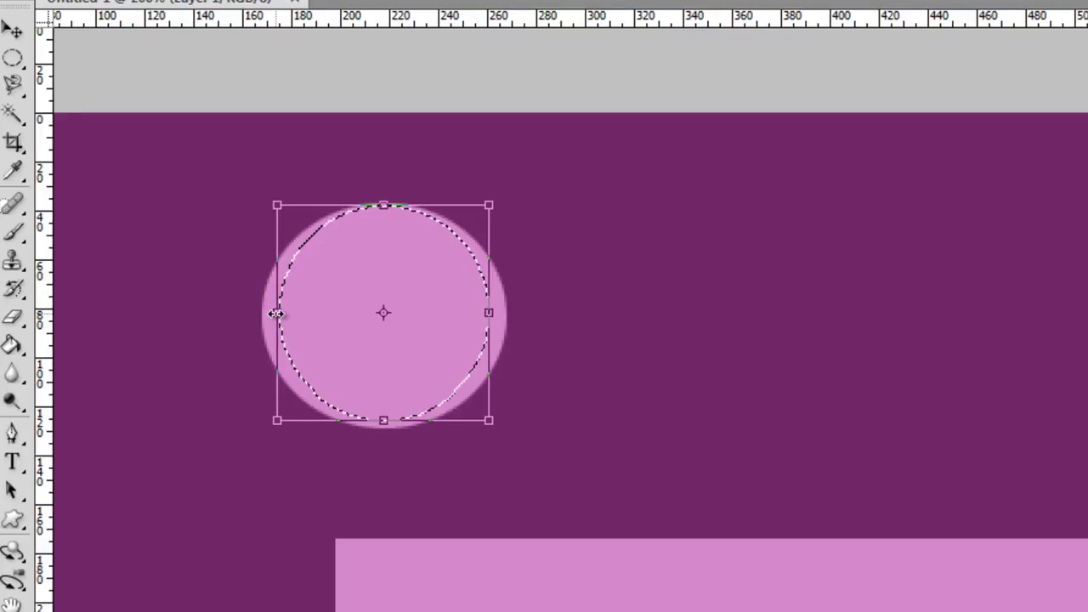
left_click(260, 314)
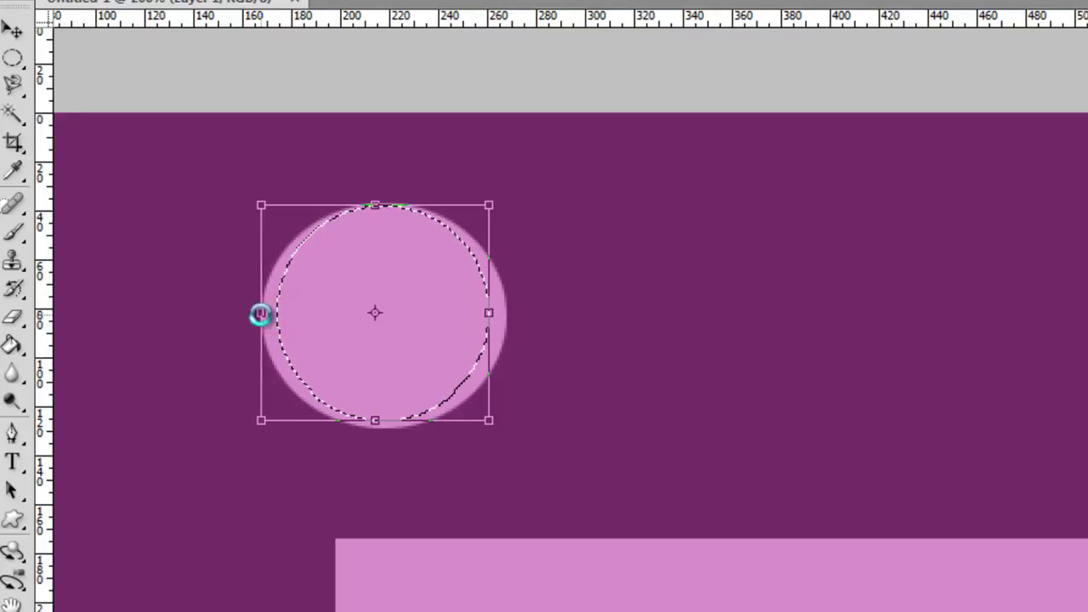
left_click_drag(375, 420, 375, 431)
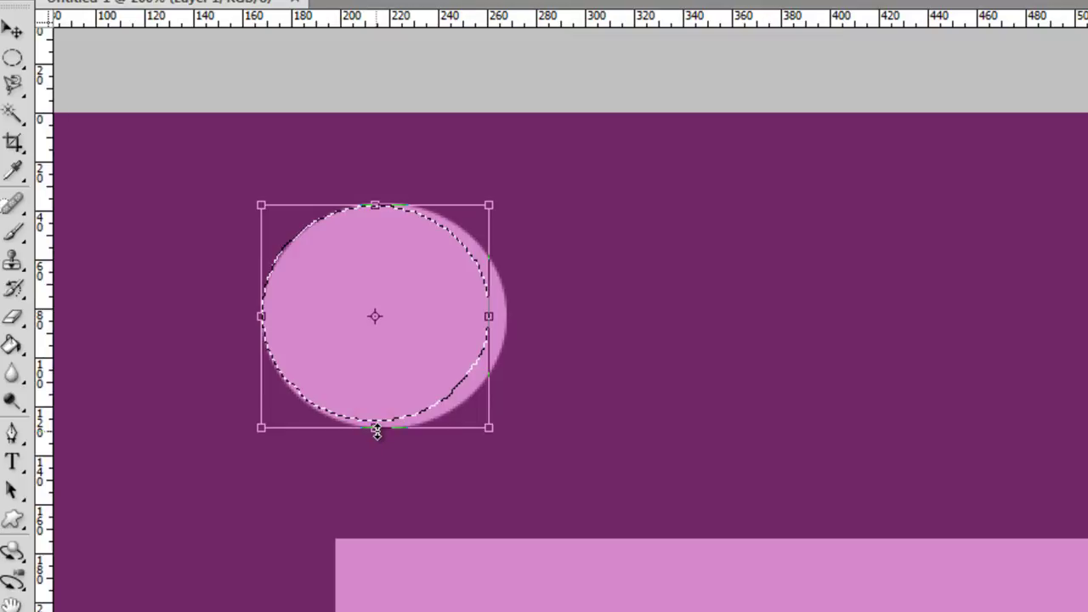
left_click_drag(489, 316, 510, 315)
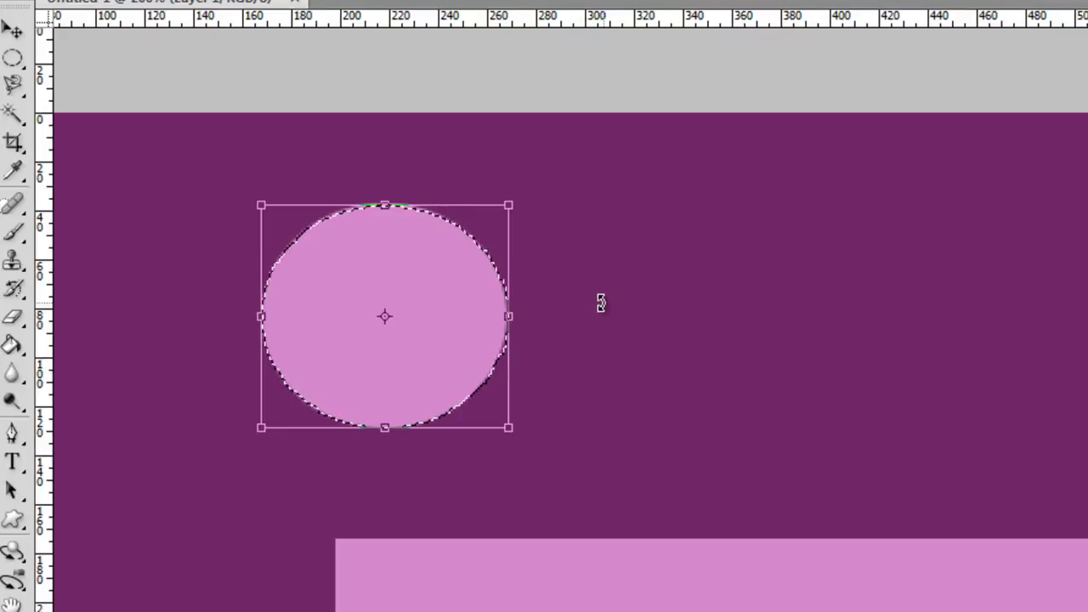
key("Return")
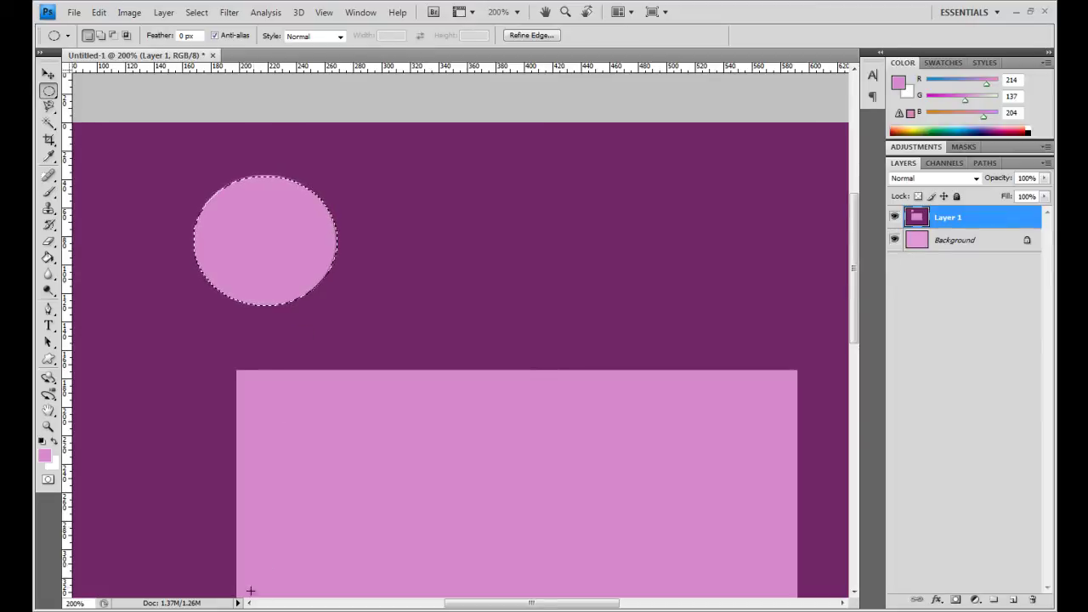
Open the bubble-gum photo from the images folder and zoom to 200% on the girl's face and bubble
key("alt+Tab")
left_click_drag(491, 247, 195, 213)
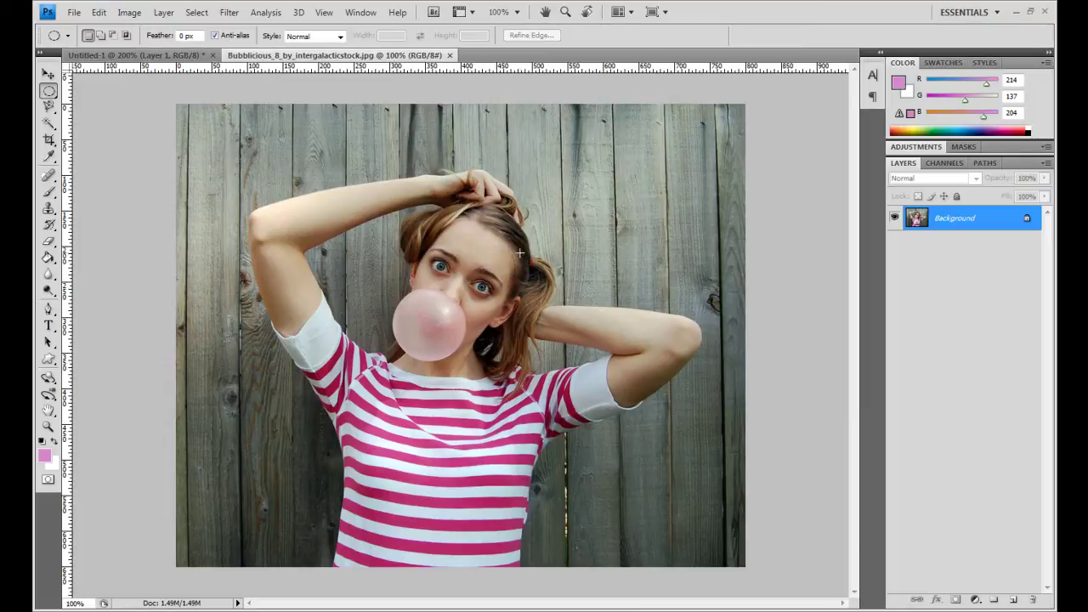
key("z")
left_click(445, 320)
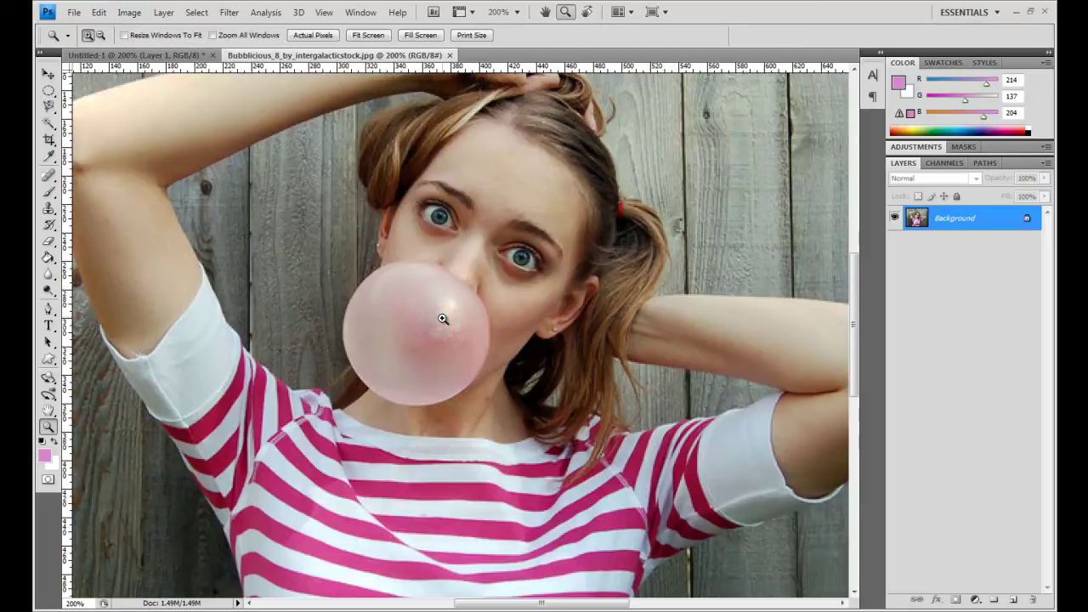
left_click_drag(455, 353, 449, 301)
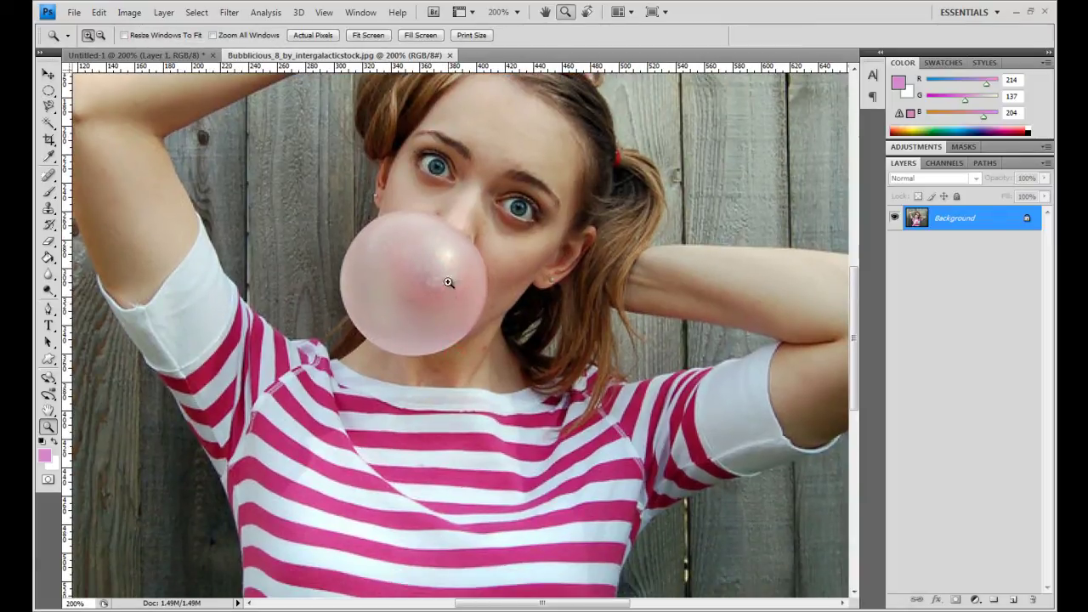
left_click_drag(432, 286, 409, 321)
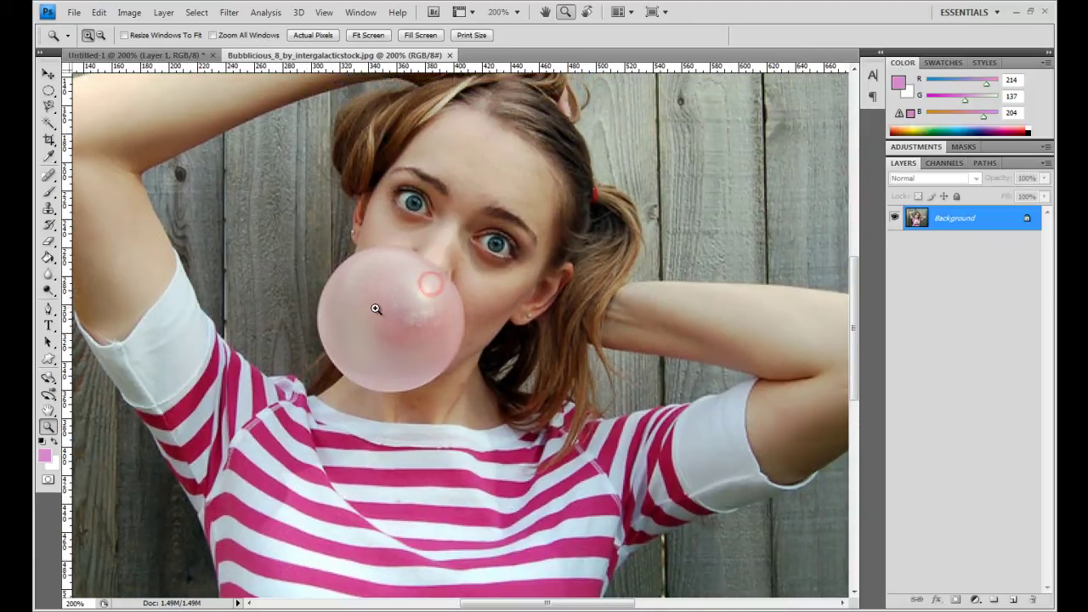
Switch to the Elliptical Marquee Tool and draw a first selection over the gum bubble
left_click(49, 90)
left_click(109, 104)
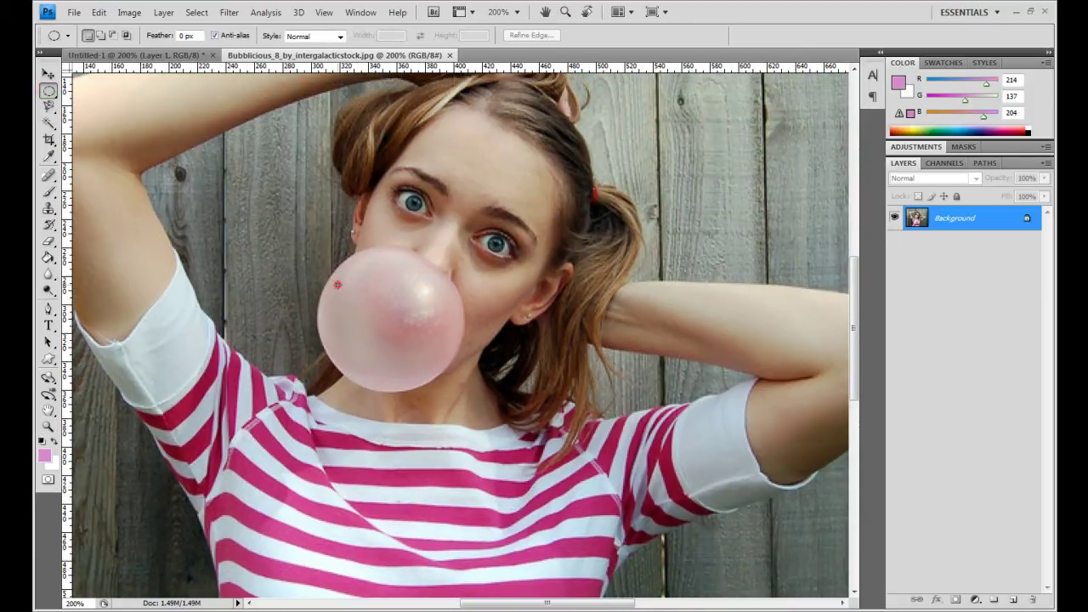
left_click_drag(336, 285, 453, 390)
Replace the first selection with a circle drawn from the bubble's centre, nudged to line up with the bubble
left_click(453, 371)
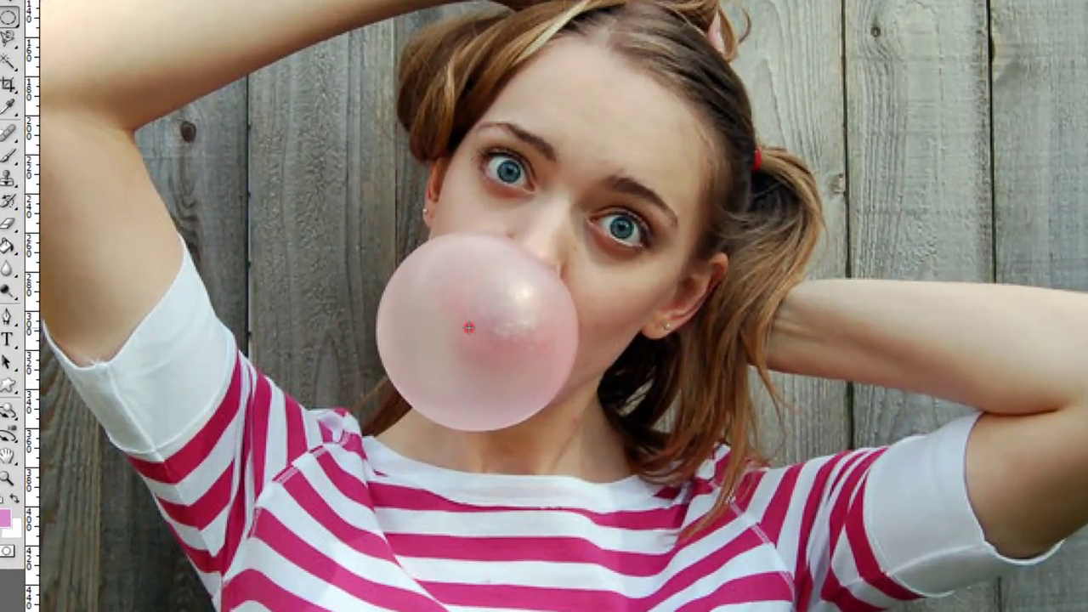
left_click_drag(468, 328, 549, 398)
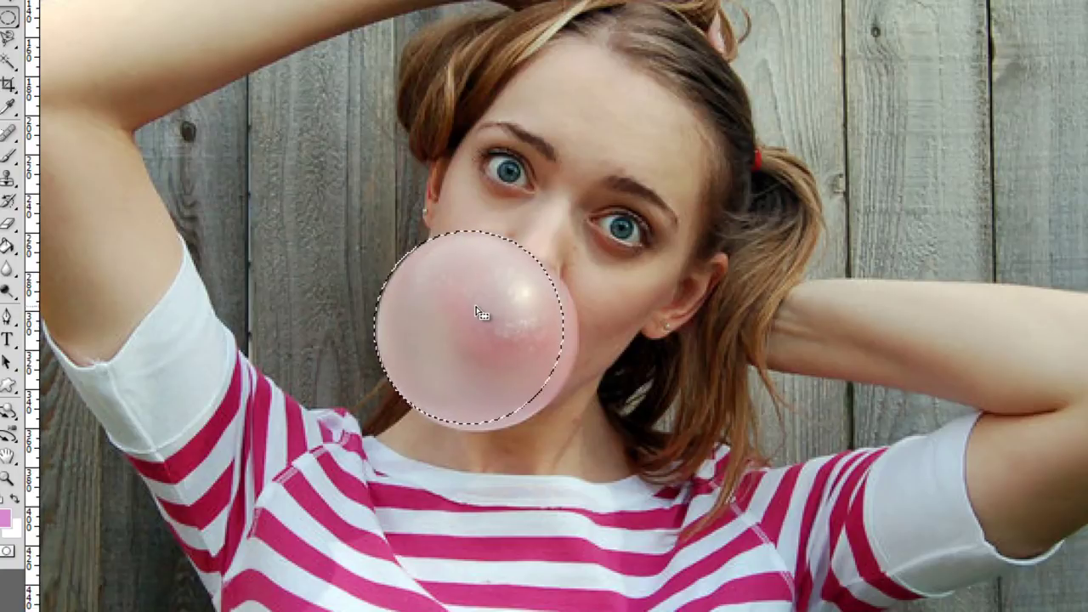
left_click_drag(467, 307, 470, 311)
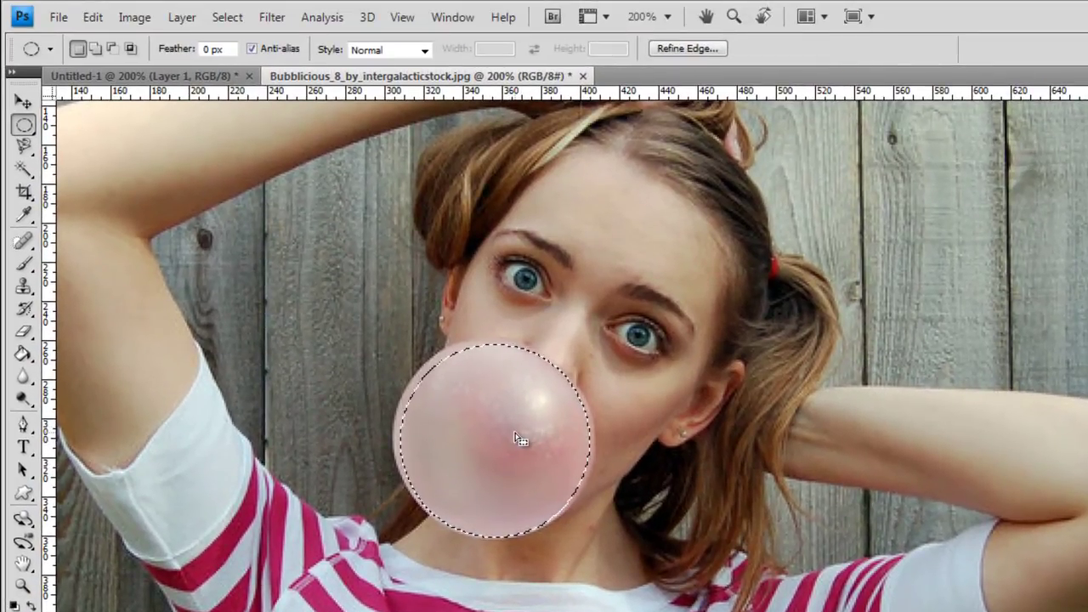
left_click_drag(517, 439, 513, 434)
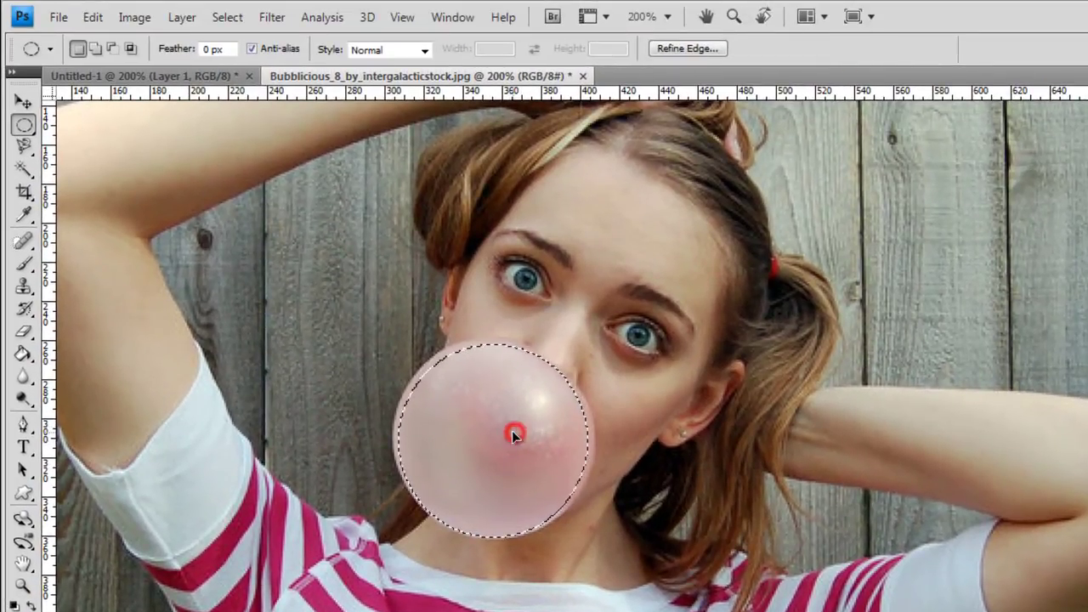
left_click(277, 17)
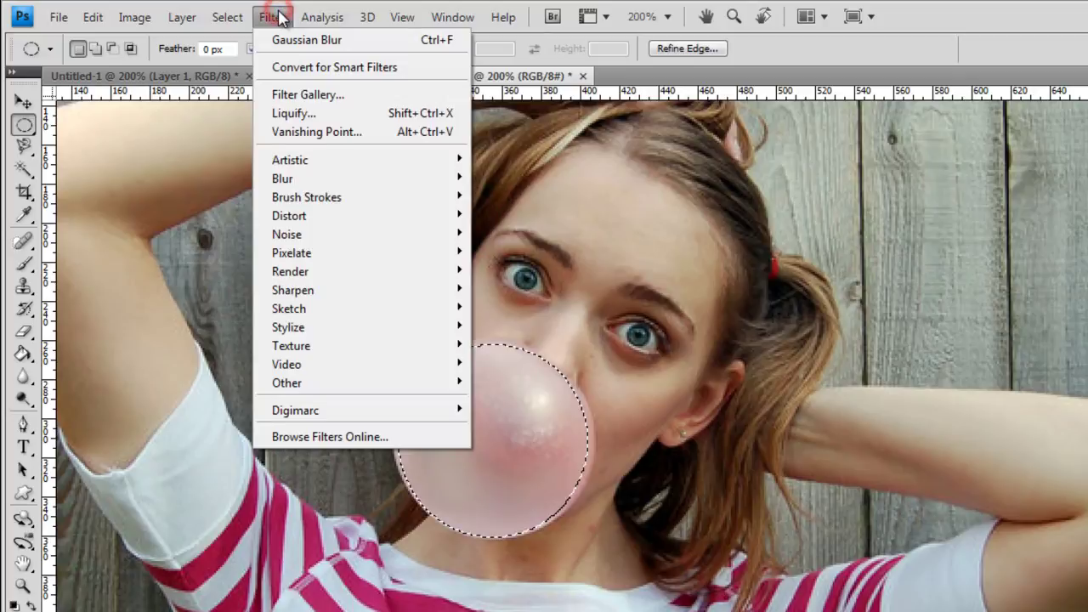
Transform the selection by widening, rotating, shifting and shrinking it to fit the bubble, then commit
mouse_move(226, 17)
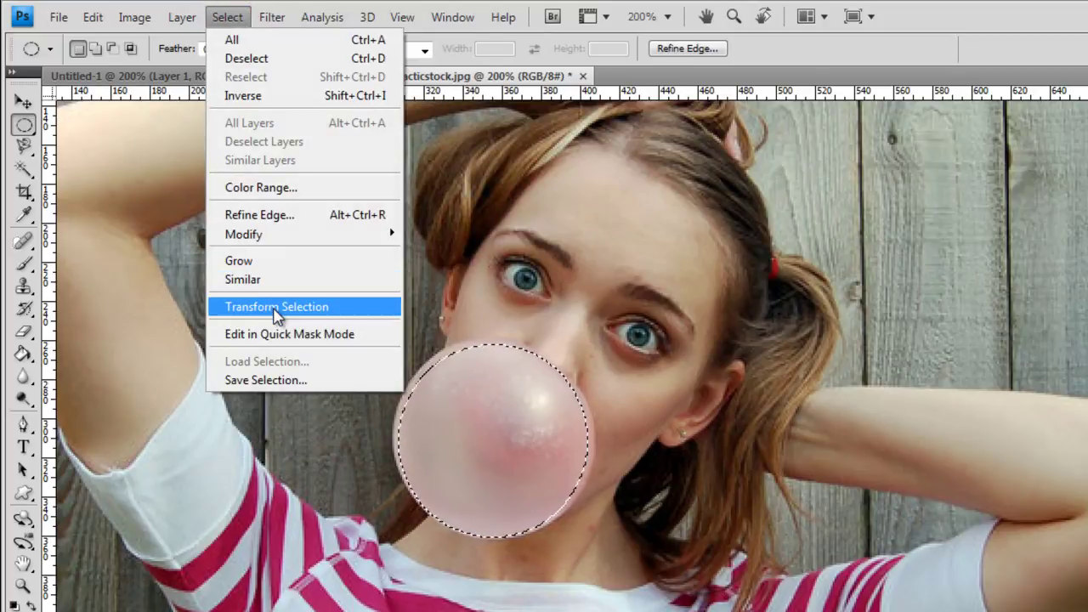
left_click(277, 307)
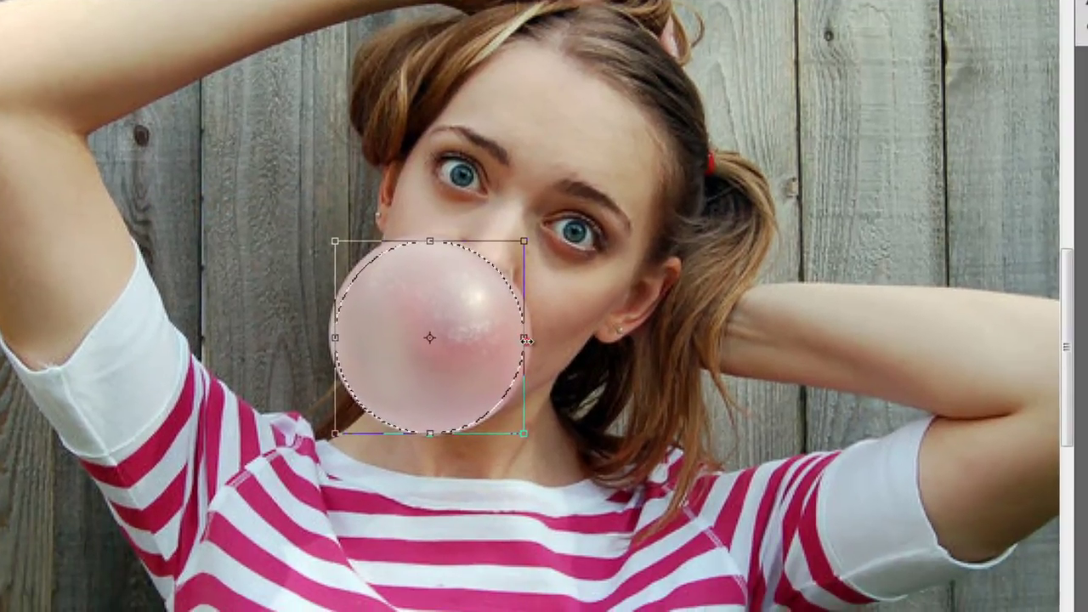
left_click_drag(542, 363, 553, 370)
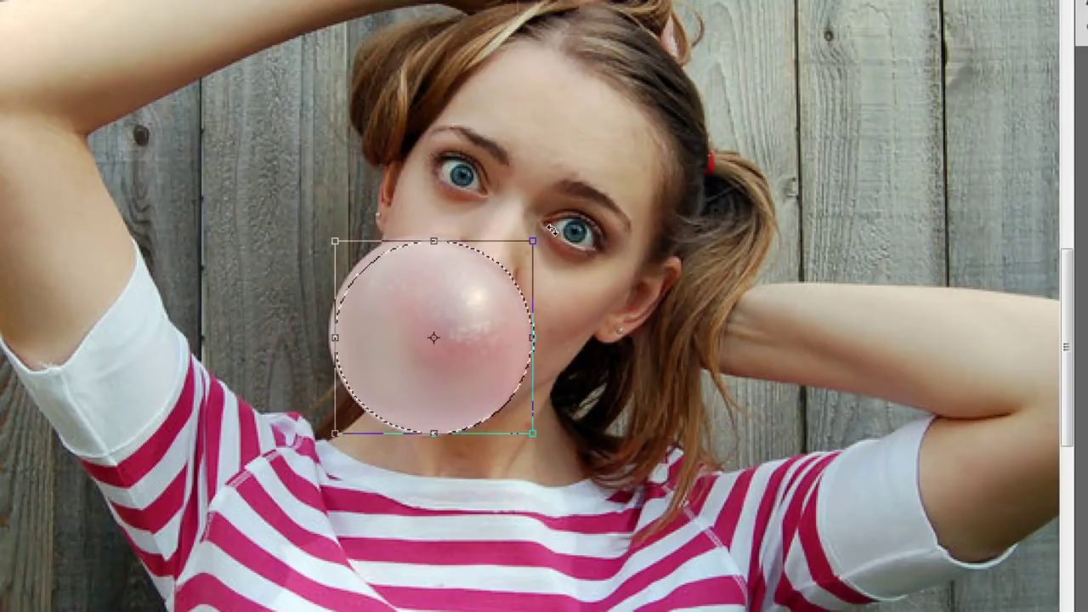
left_click_drag(569, 227, 581, 242)
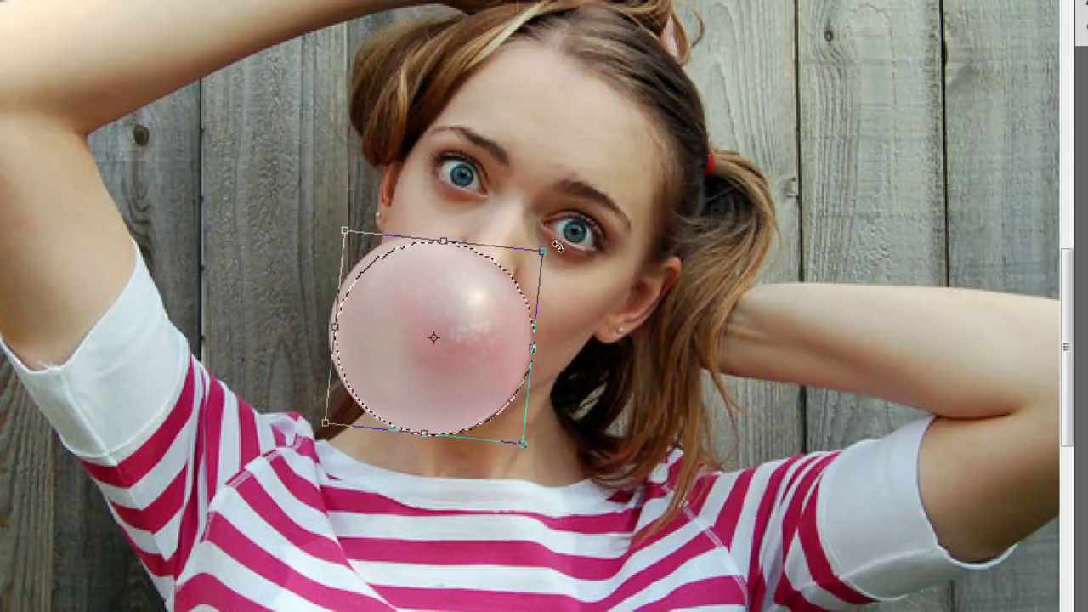
left_click_drag(578, 247, 607, 304)
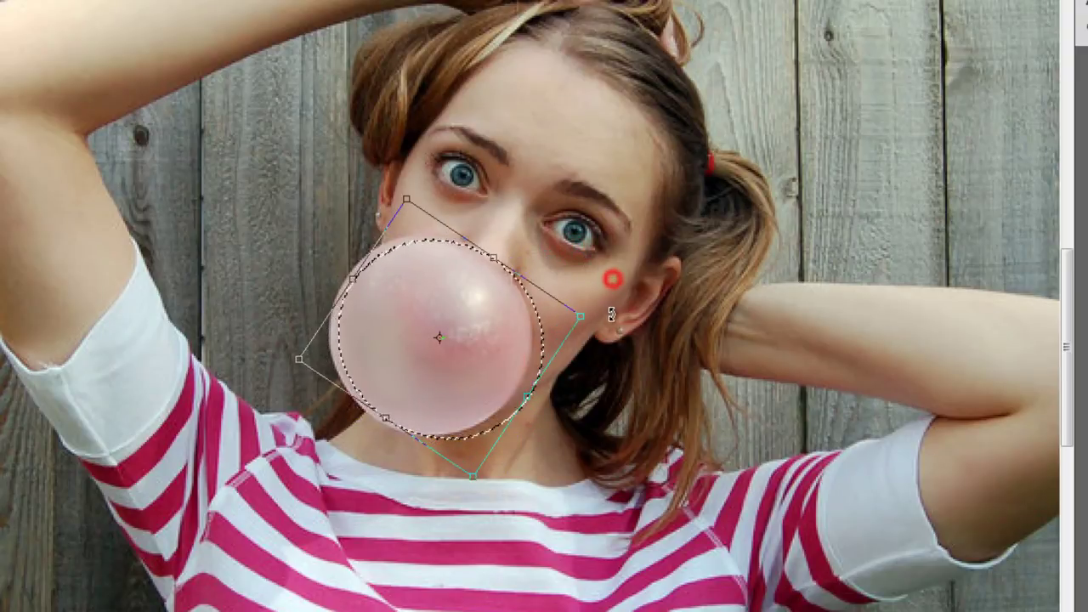
left_click_drag(503, 334, 497, 332)
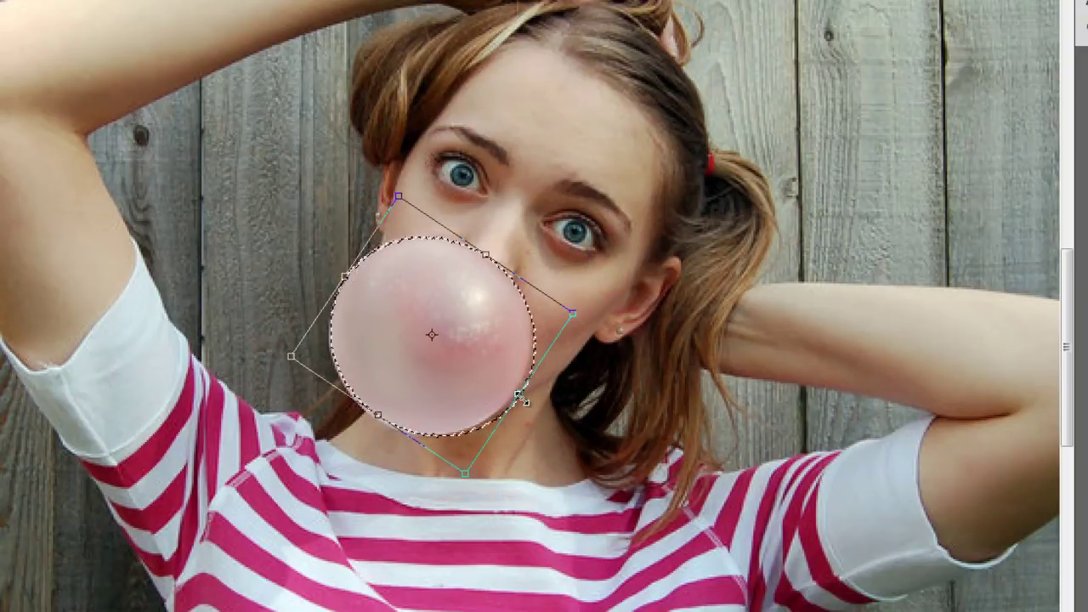
left_click_drag(520, 397, 519, 395)
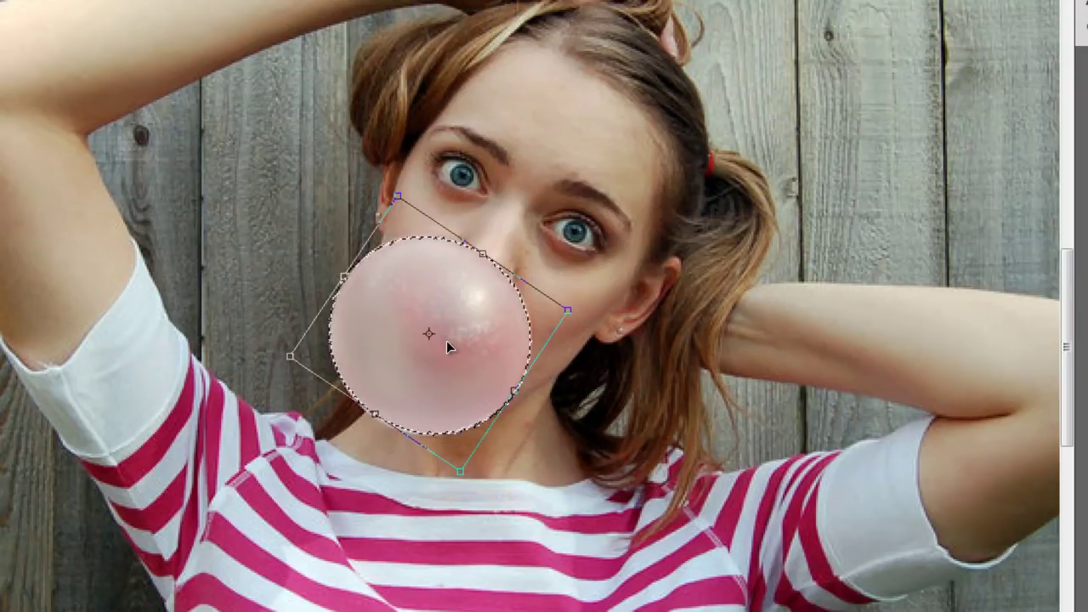
key("Return")
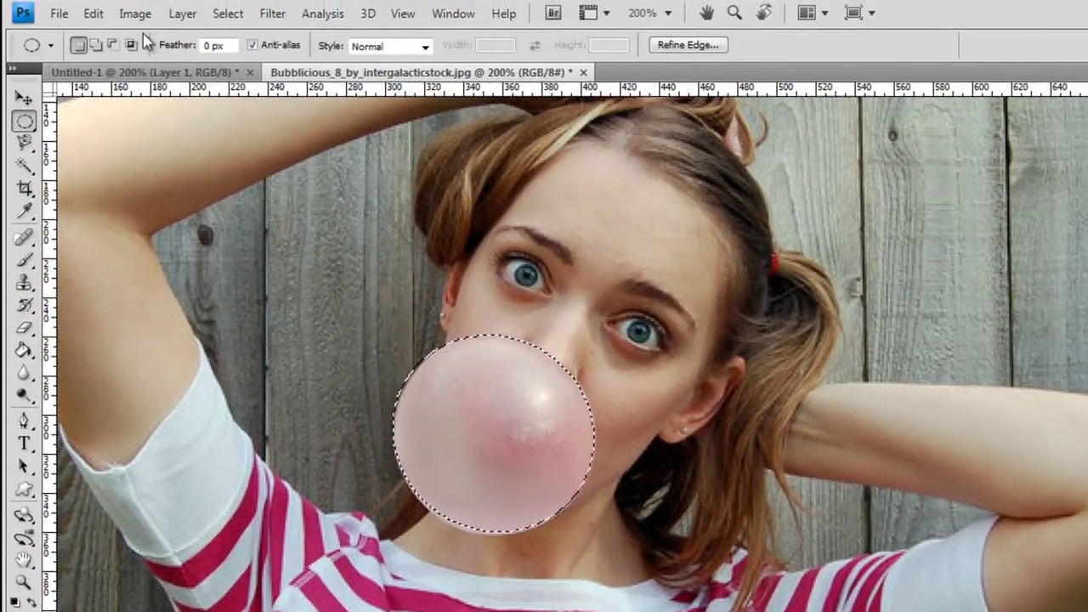
Recolour the selected bubble pale blue with a Hue/Saturation hue shift of -146
left_click(69, 0)
mouse_move(162, 70)
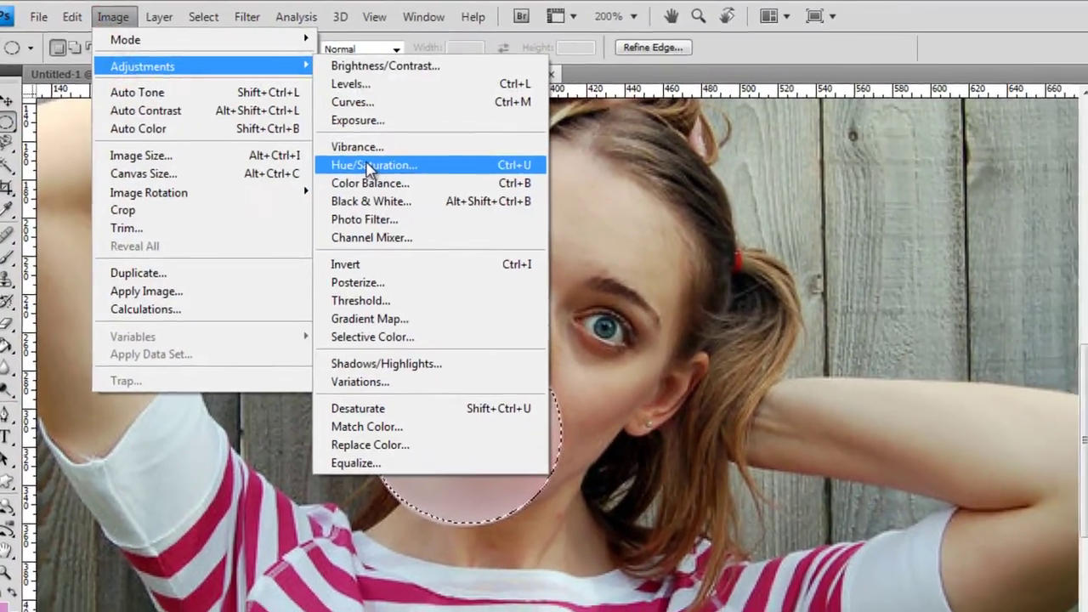
left_click(379, 165)
left_click_drag(741, 137, 707, 142)
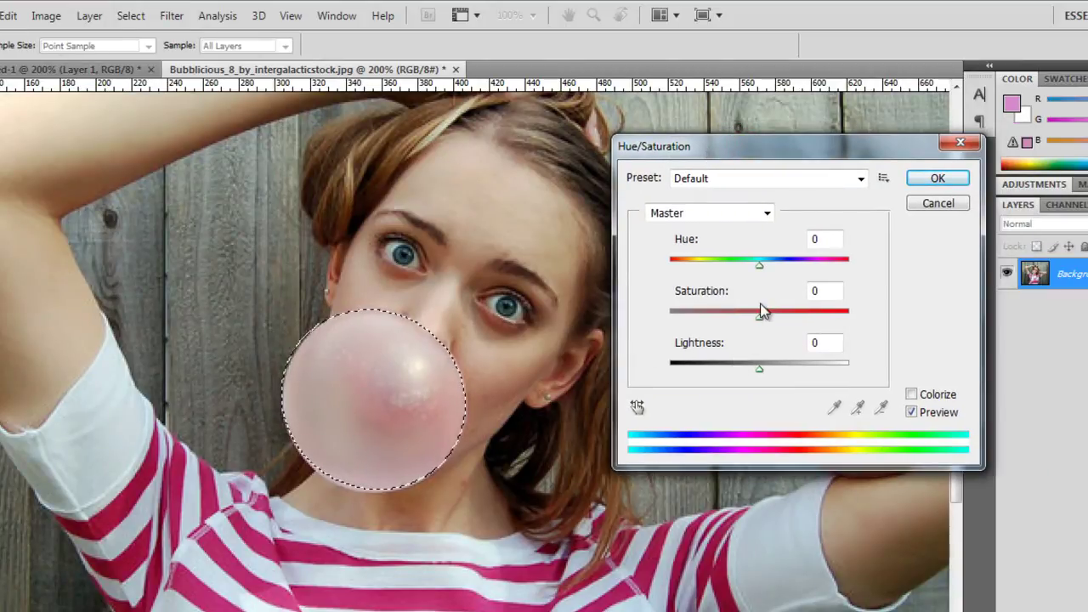
left_click_drag(761, 268, 683, 265)
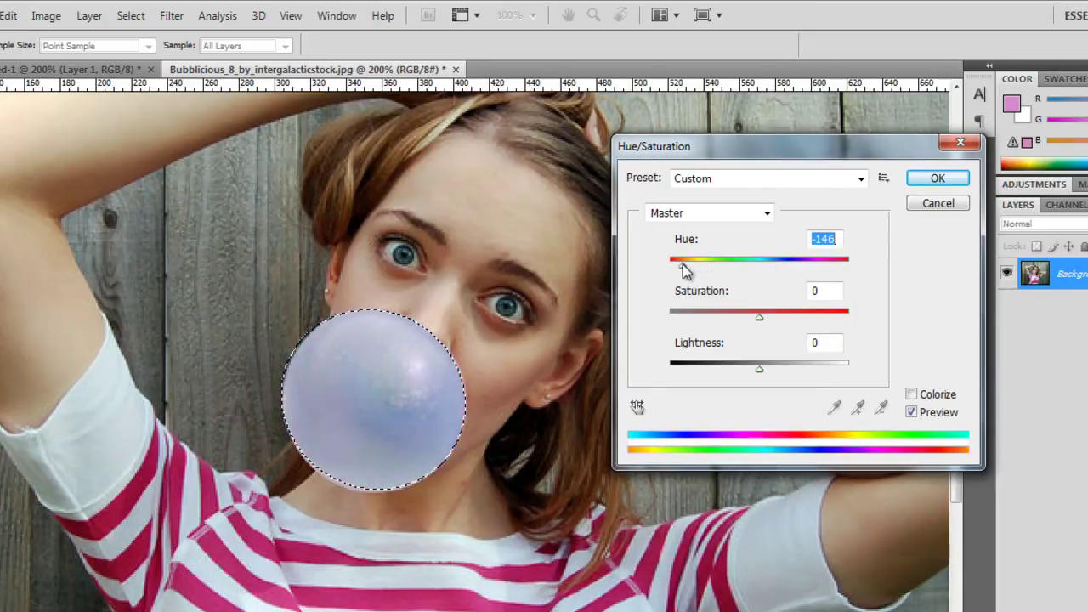
left_click(935, 180)
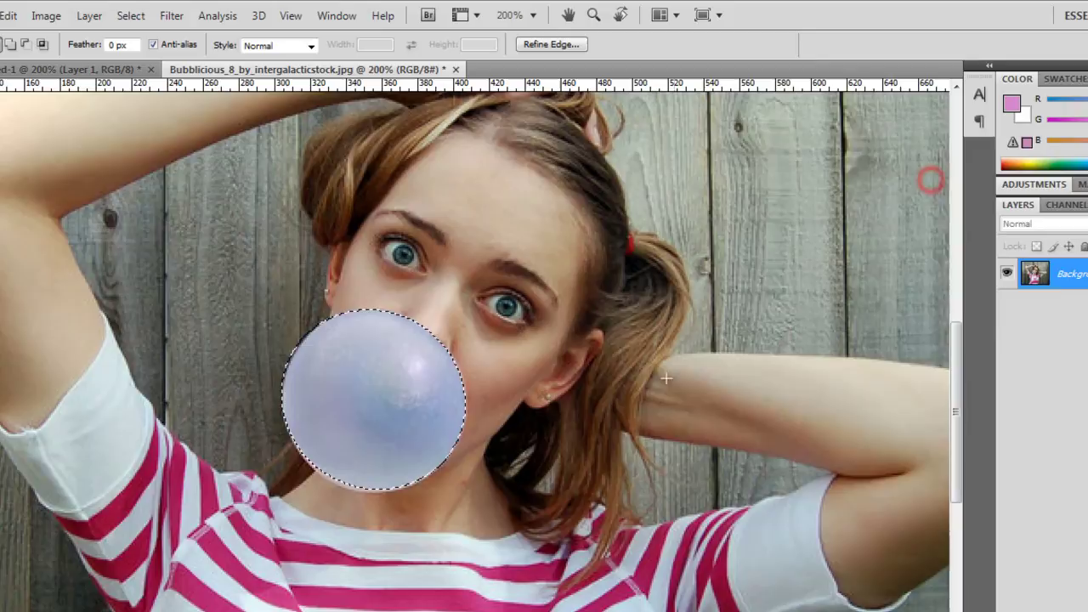
Deselect the bubble and zoom back out to 100% to view the whole photo
key("ctrl+d")
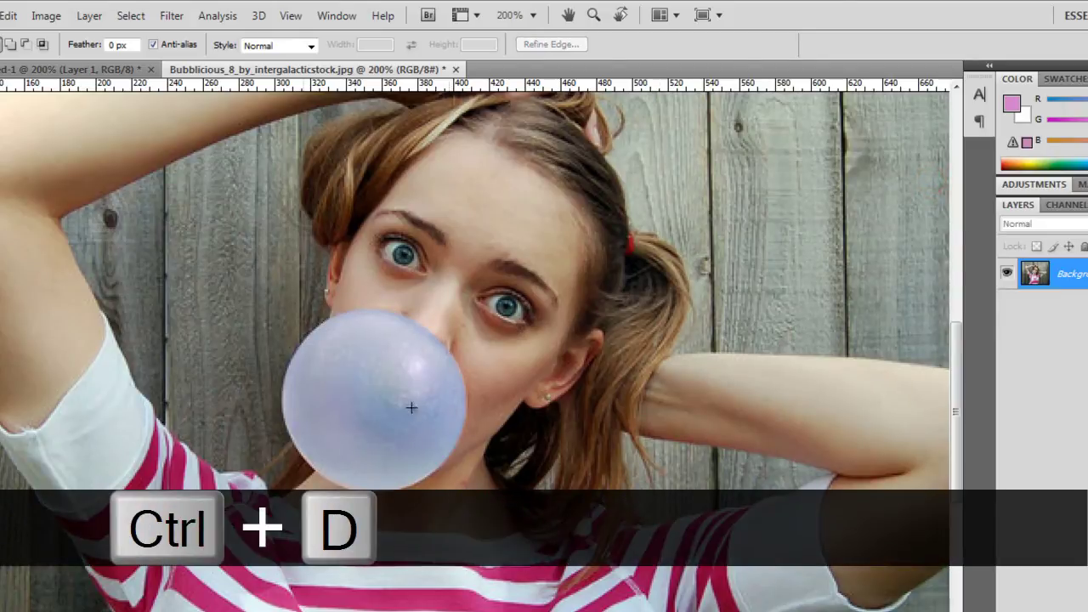
key("z")
left_click(453, 463, "alt")
key("v")
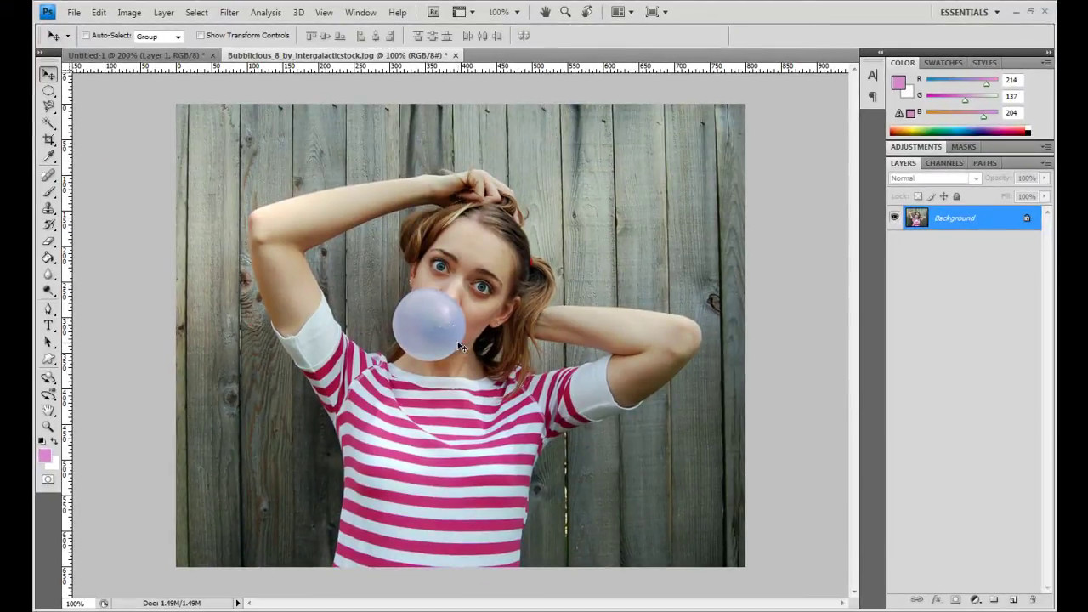
Zoom to 200% on the striped shirt and switch to the Polygonal Lasso Tool
key("z")
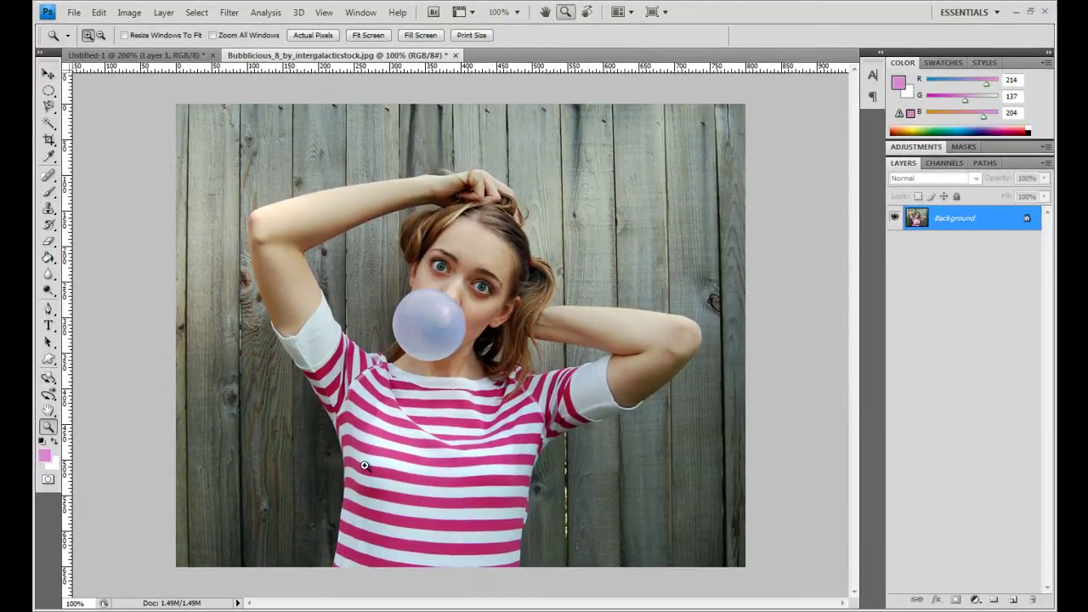
left_click(364, 466)
key("v")
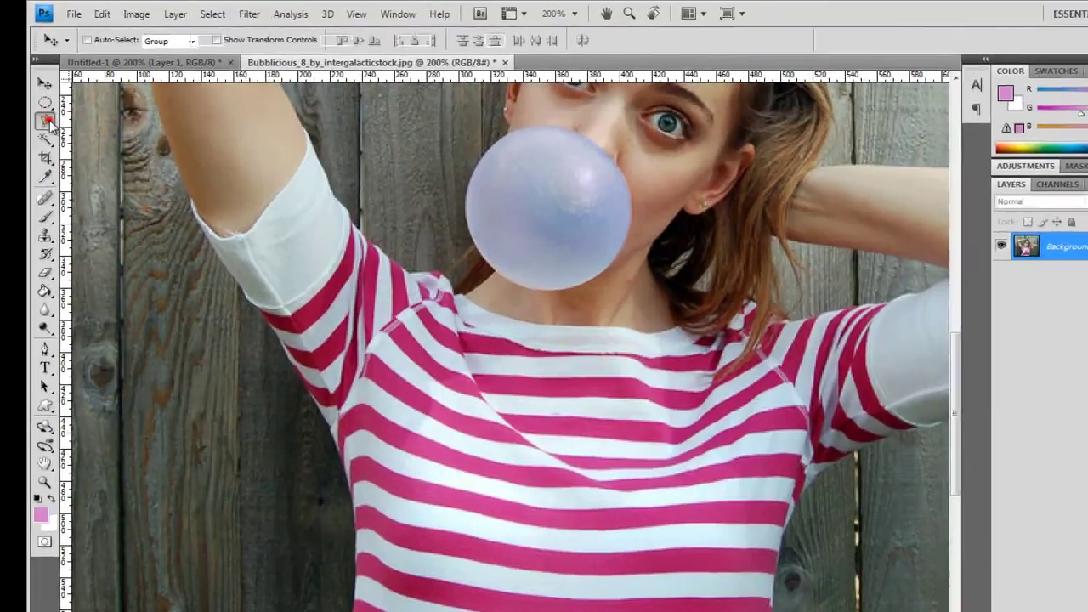
left_click(49, 105)
left_click(102, 122)
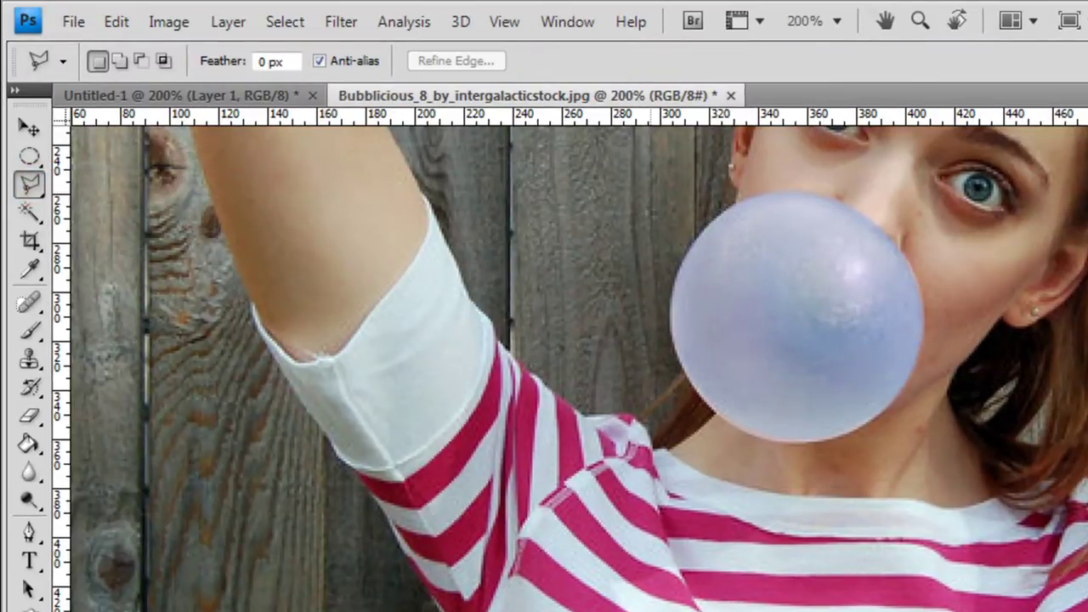
left_click_drag(632, 611, 632, 603)
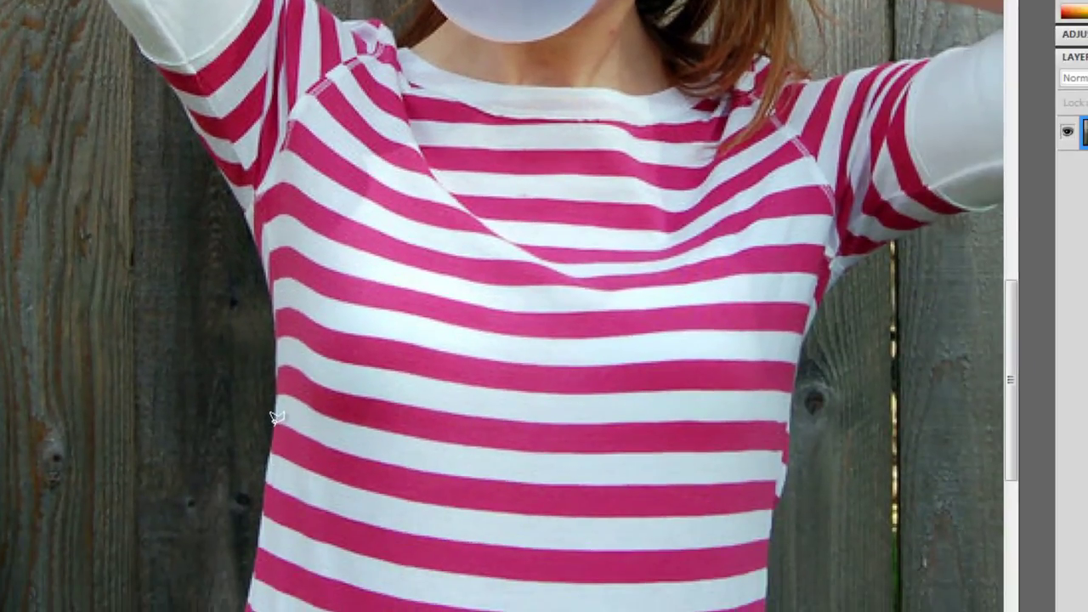
Outline a band of stripes across the shirt's middle, from left edge to right and back, closing the selection
left_click(276, 341)
left_click(289, 231)
left_click(330, 249)
left_click(425, 281)
left_click(567, 300)
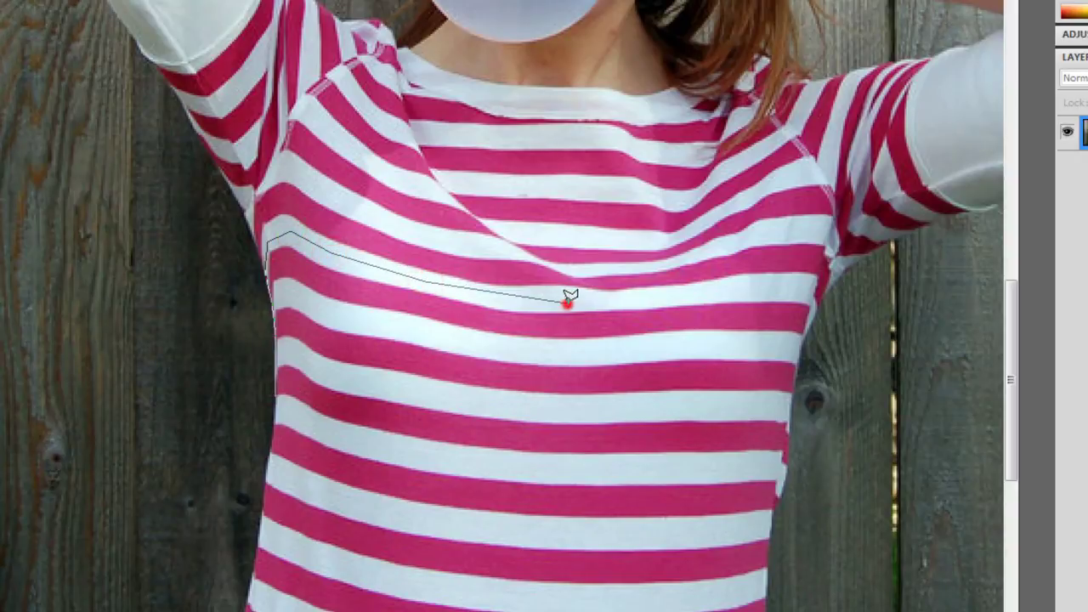
left_click(661, 297)
left_click(758, 288)
left_click(807, 290)
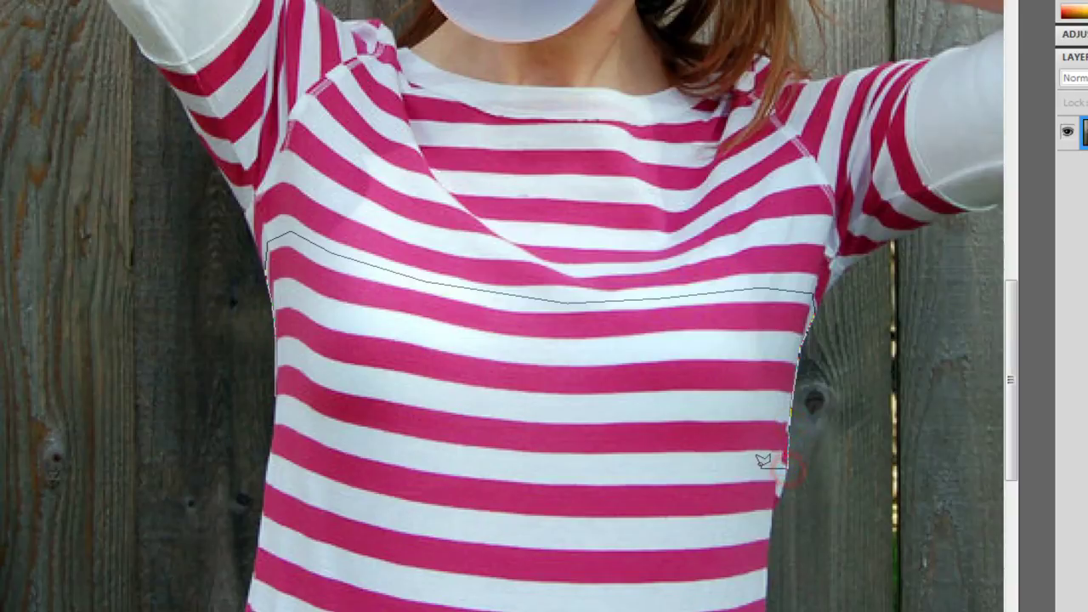
left_click(510, 464)
left_click(384, 453)
left_click(288, 411)
double_click(278, 394)
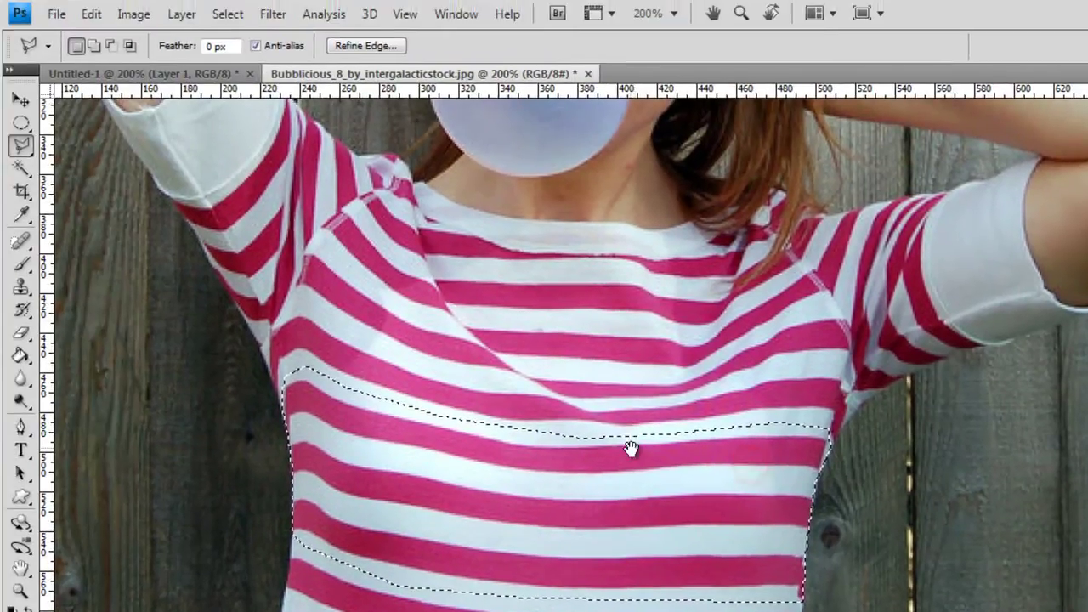
Shift the selected shirt band's hue to -111 in Hue/Saturation, making the stripes blue and pale yellow
left_click(134, 14)
left_click(157, 66)
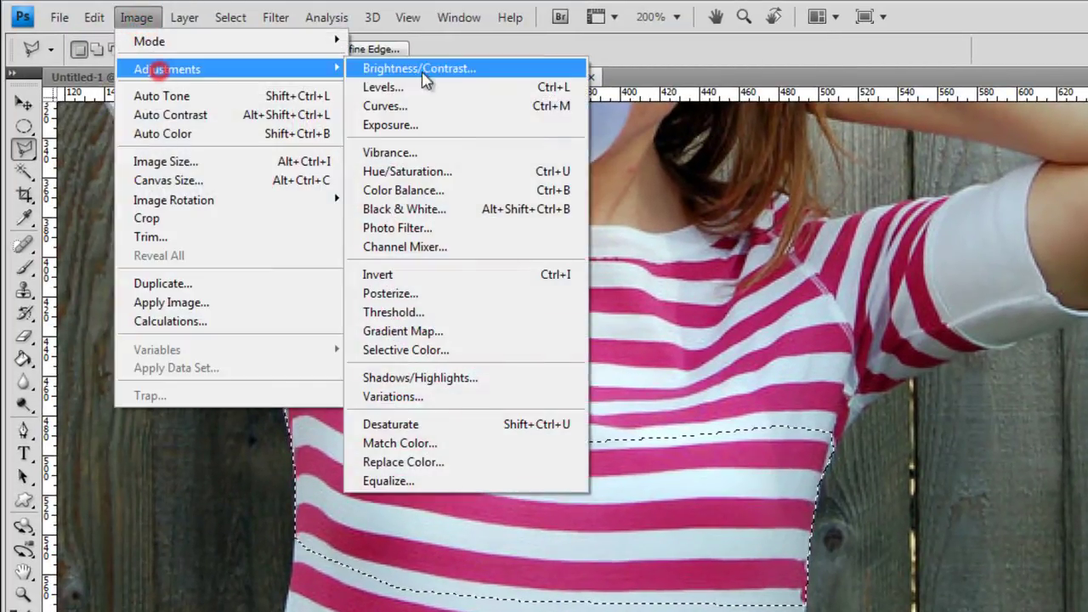
left_click(430, 172)
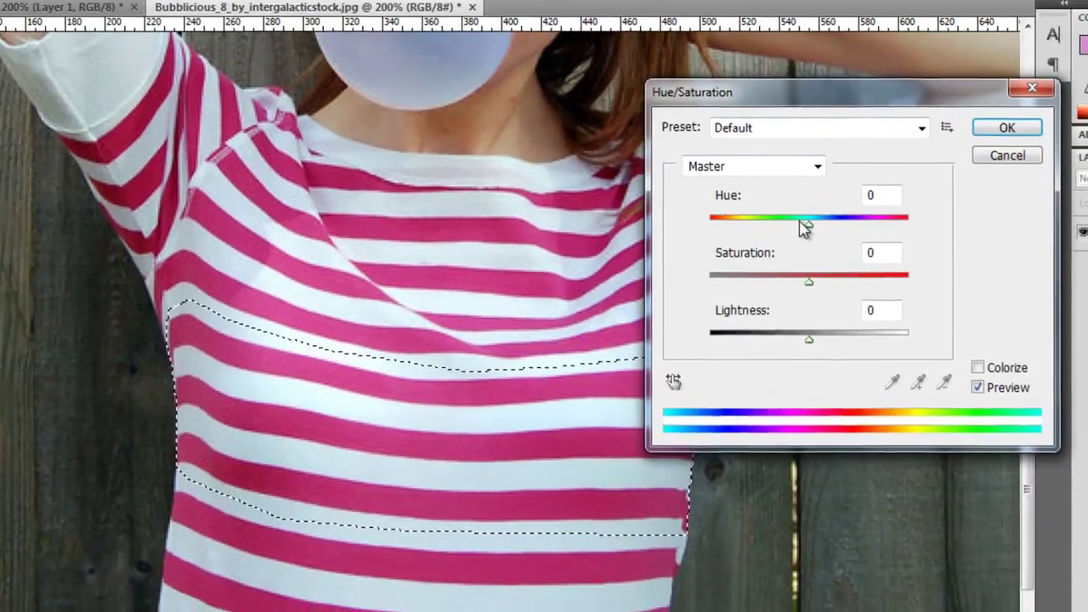
left_click_drag(803, 225, 740, 228)
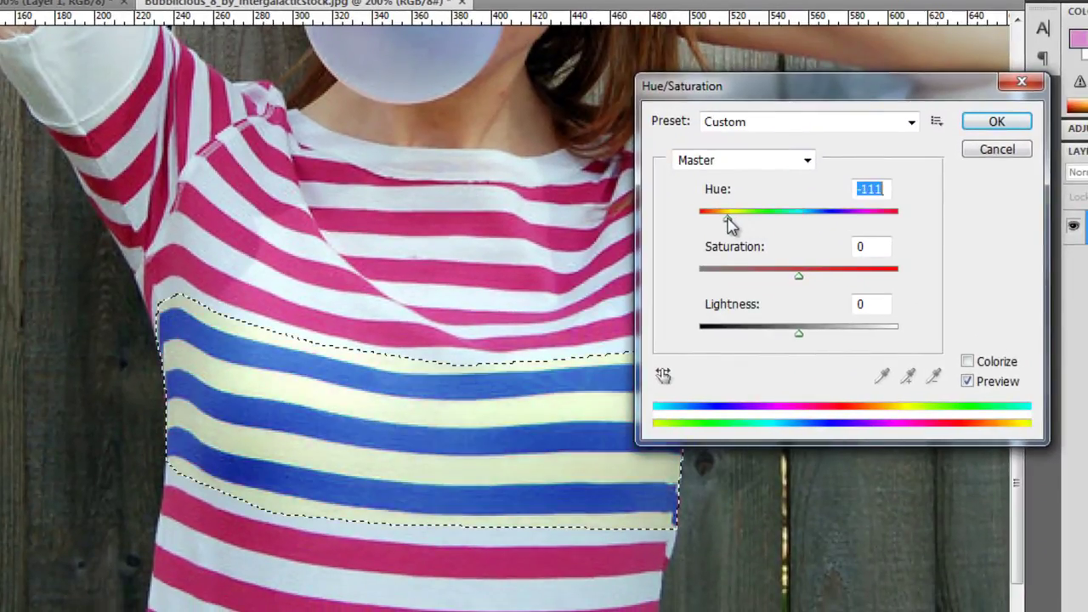
left_click(997, 122)
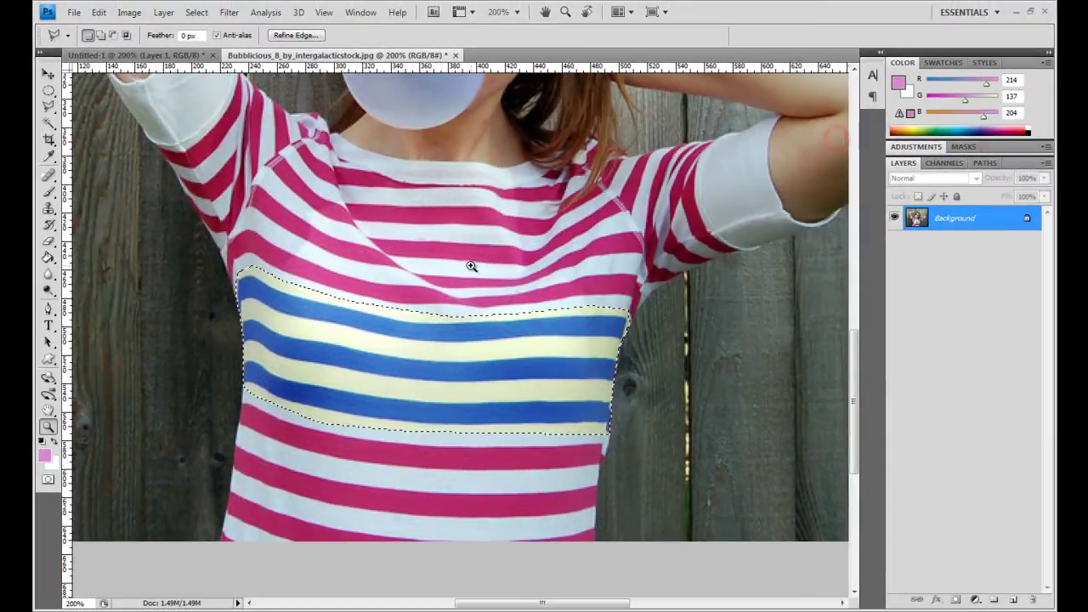
Zoom back out to 100% to view the whole photo
key("z")
left_click(449, 247, "alt")
key("v")
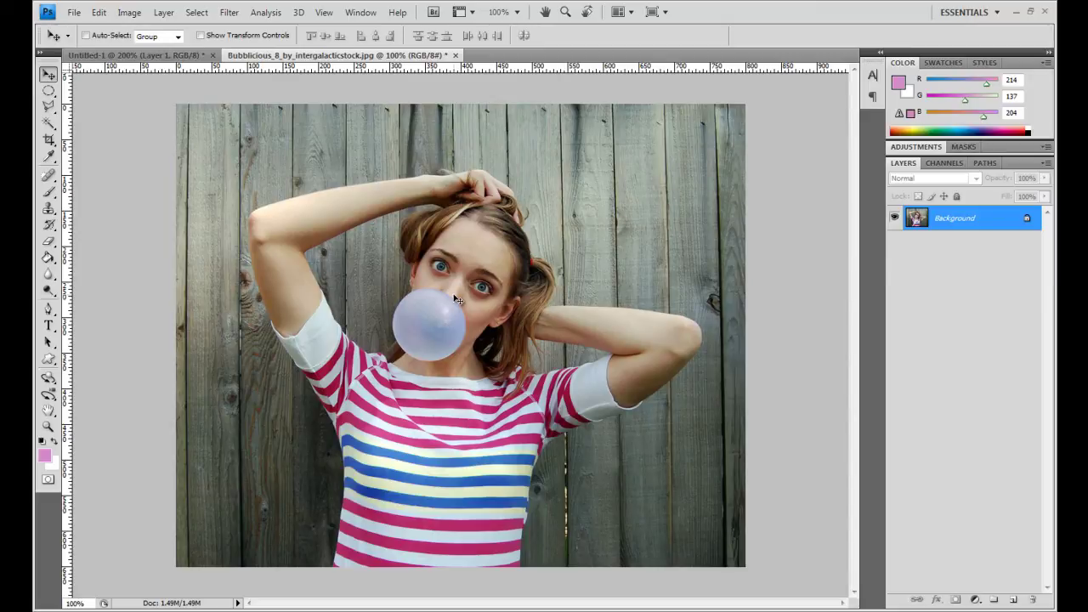
left_click(48, 91)
left_click(119, 90)
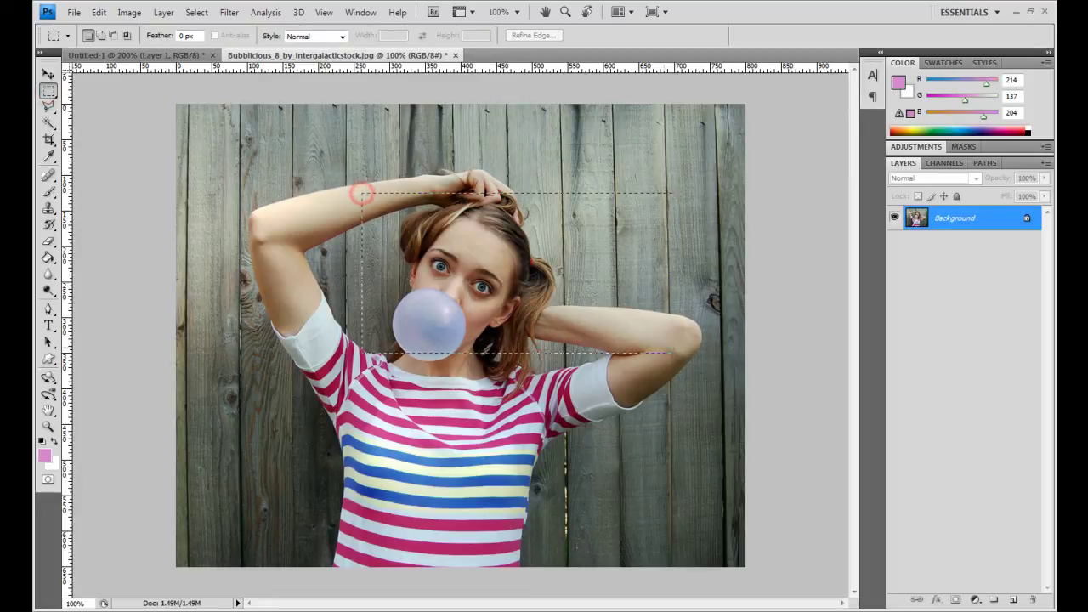
left_click(47, 257)
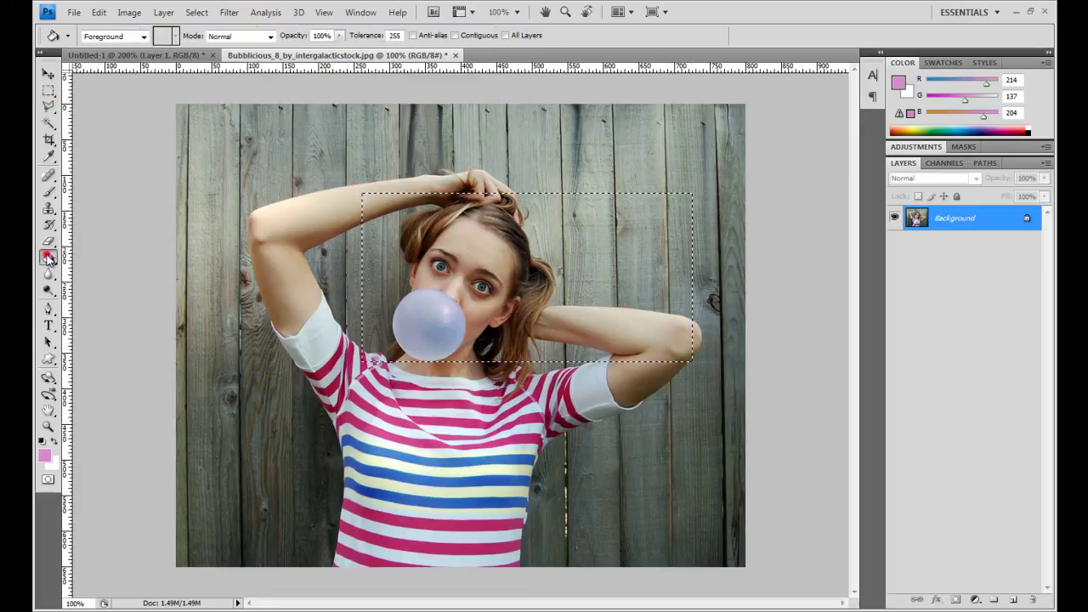
left_click(467, 255)
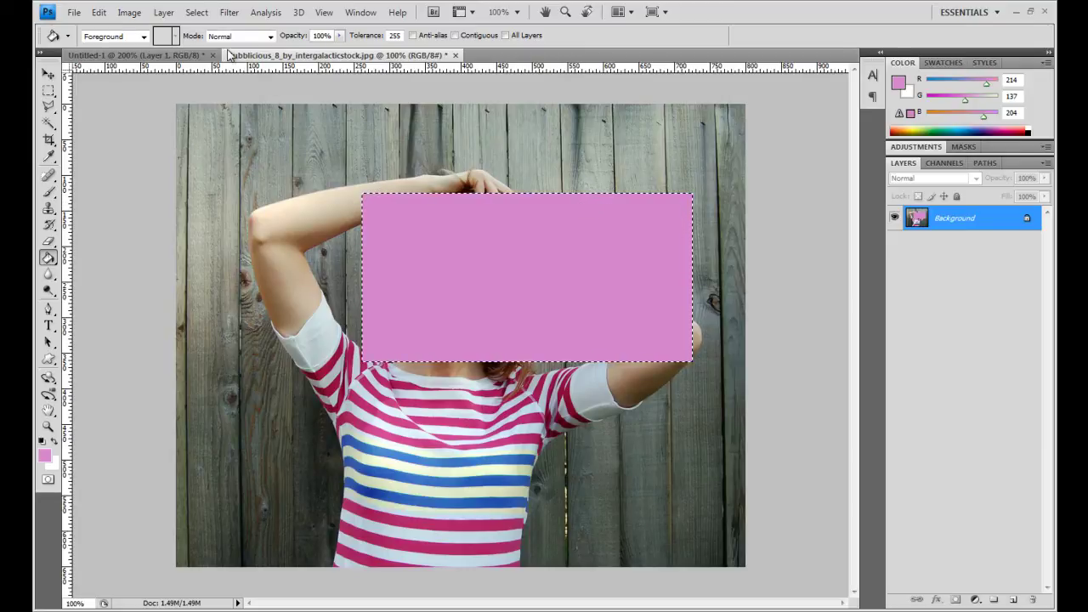
key("ctrl+alt+z")
key("ctrl+alt+z")
key("ctrl+alt+z")
key("m")
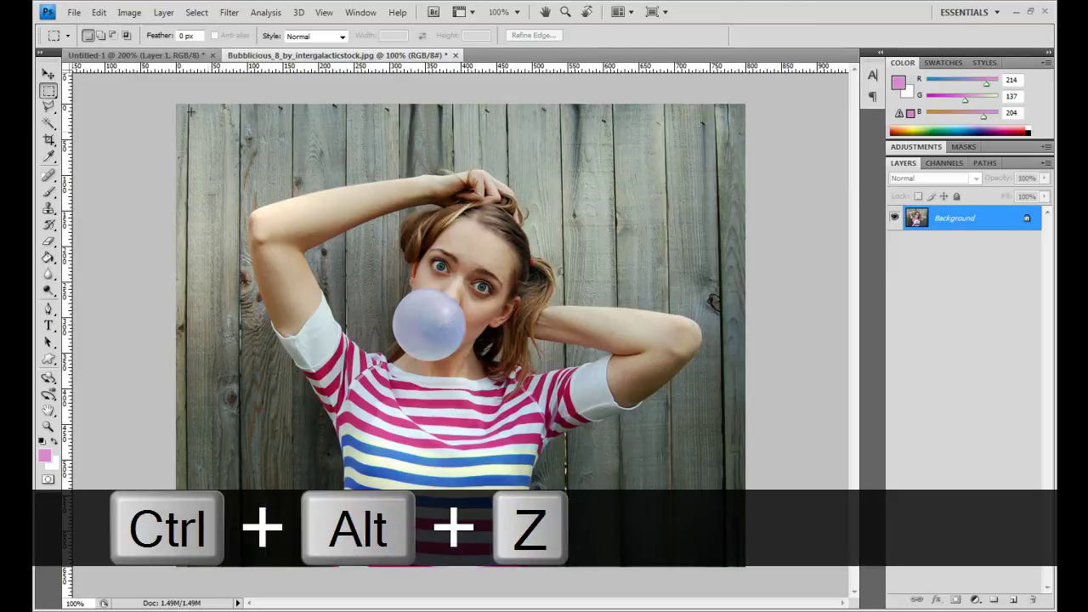
left_click_drag(491, 350, 680, 391)
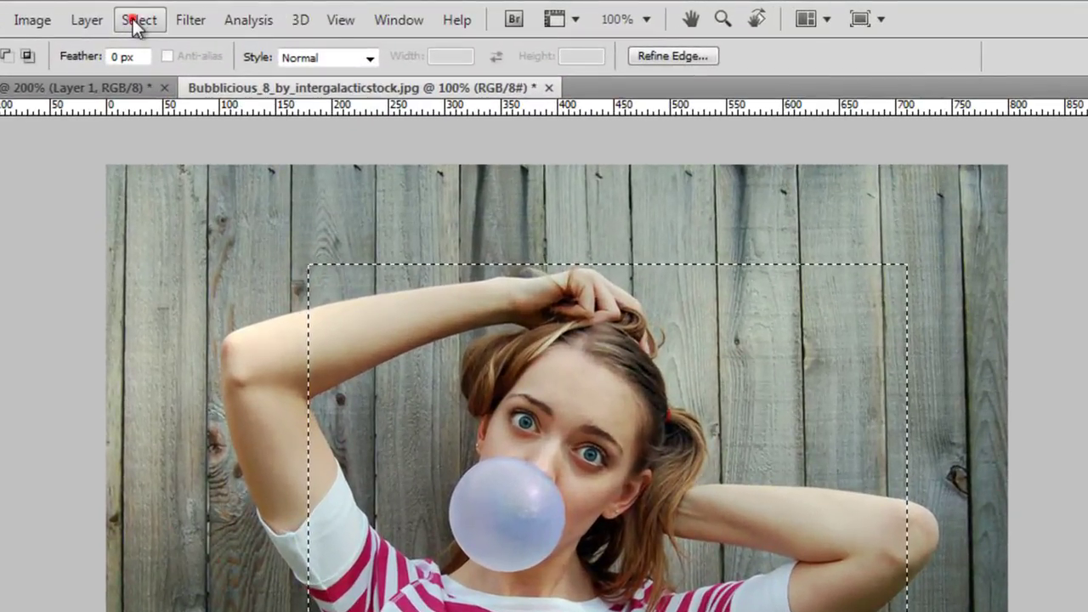
left_click(139, 20)
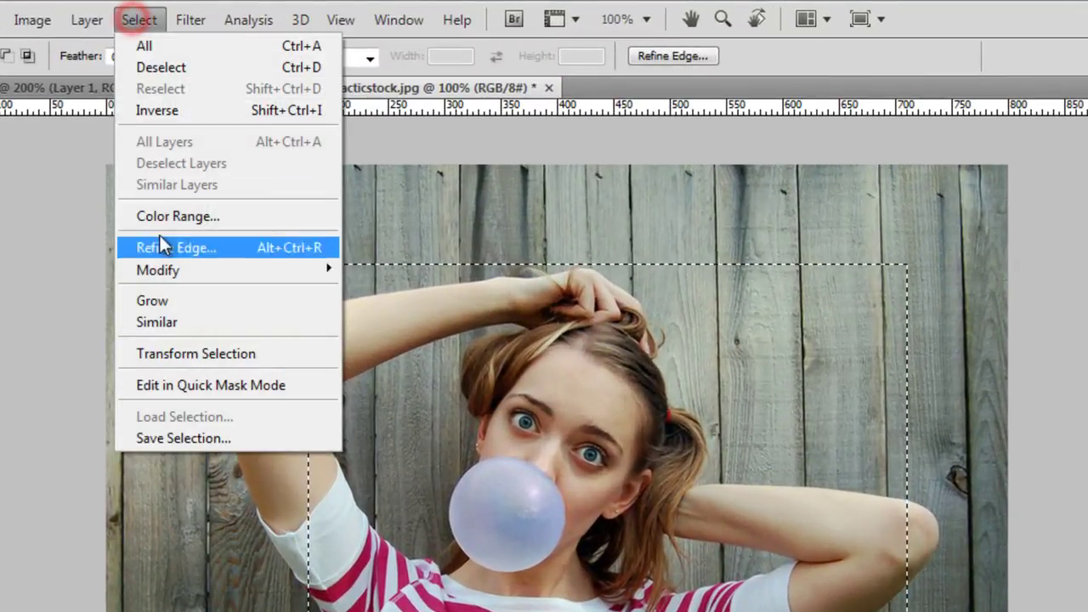
mouse_move(170, 272)
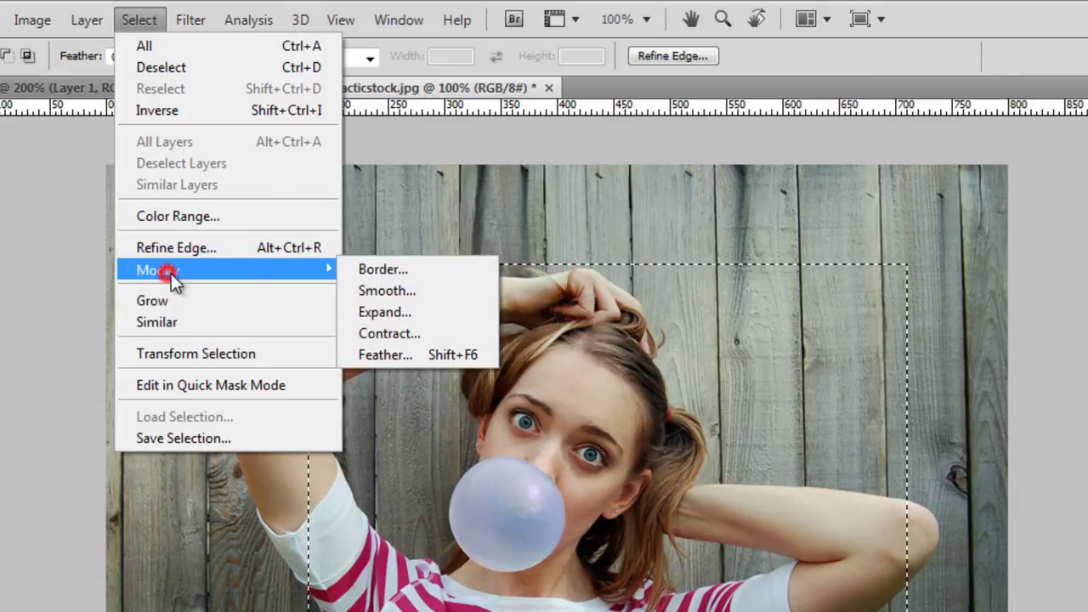
left_click(447, 355)
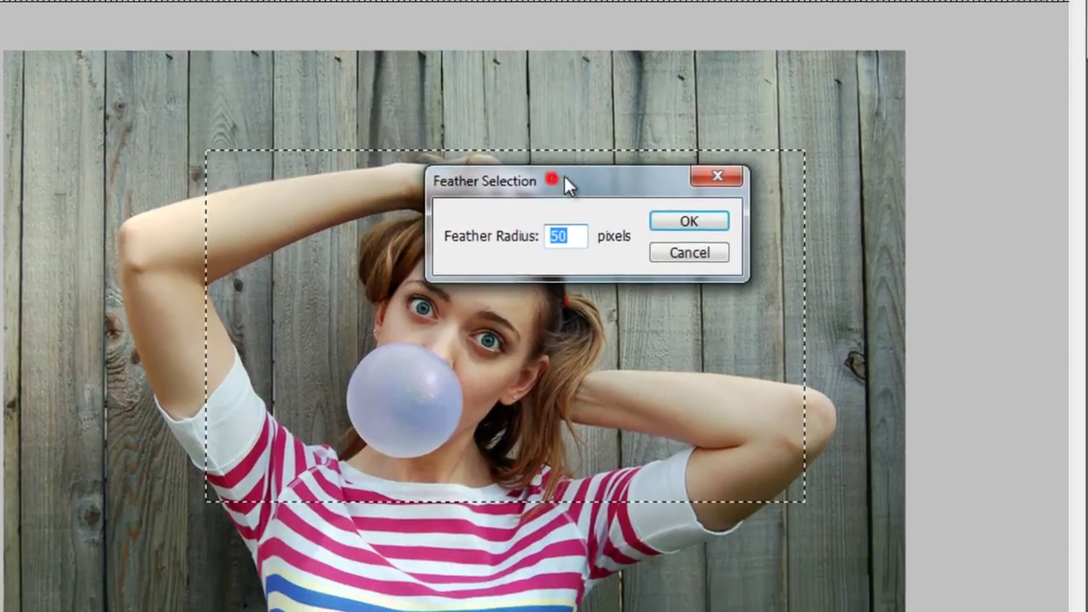
left_click_drag(565, 183, 596, 173)
left_click(600, 226)
double_click(599, 226)
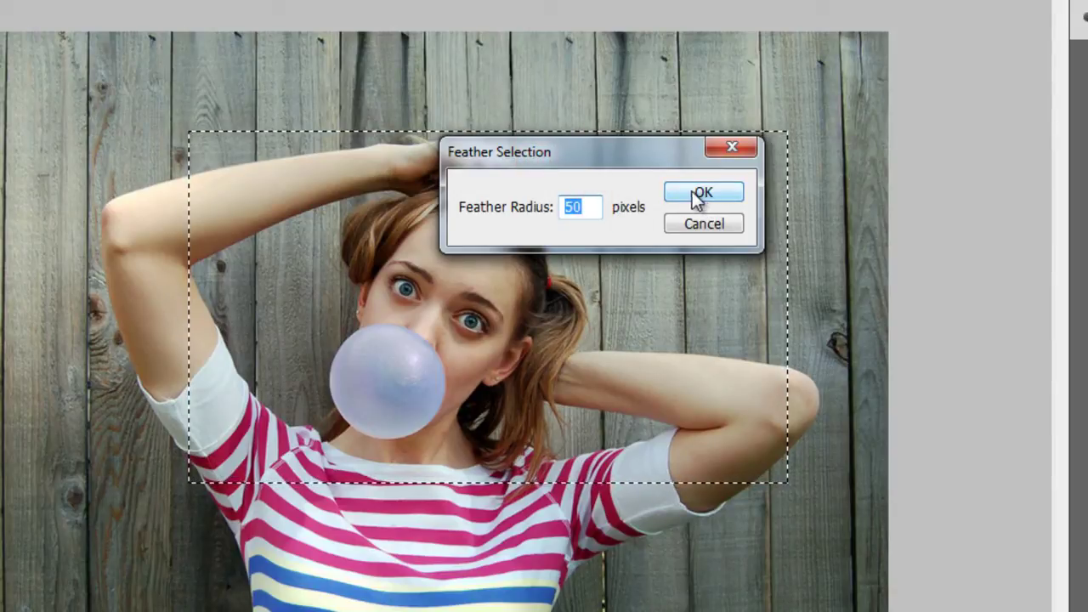
left_click(697, 194)
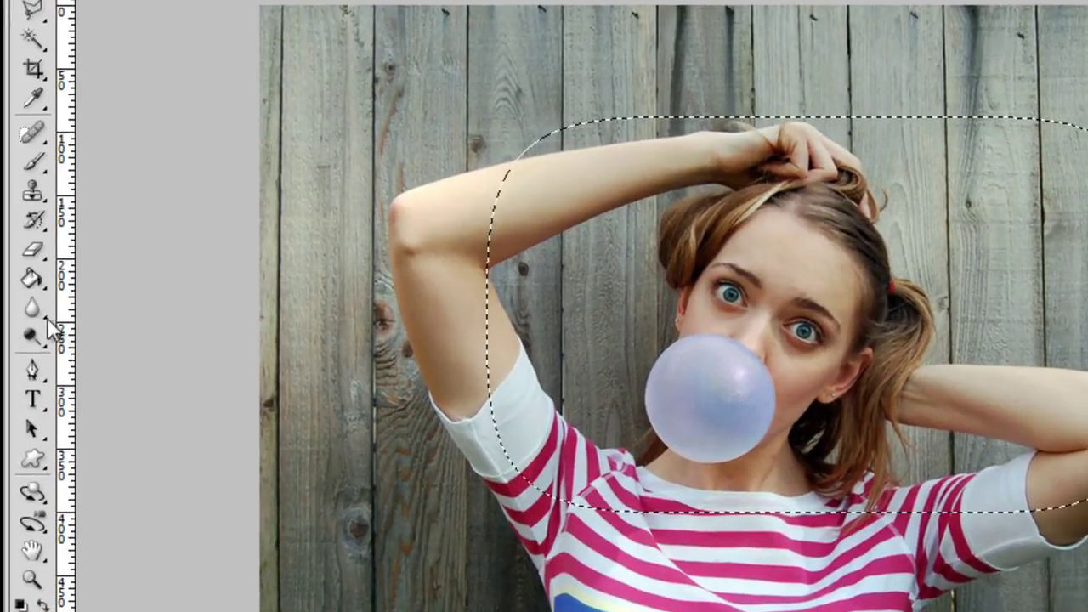
left_click(31, 277)
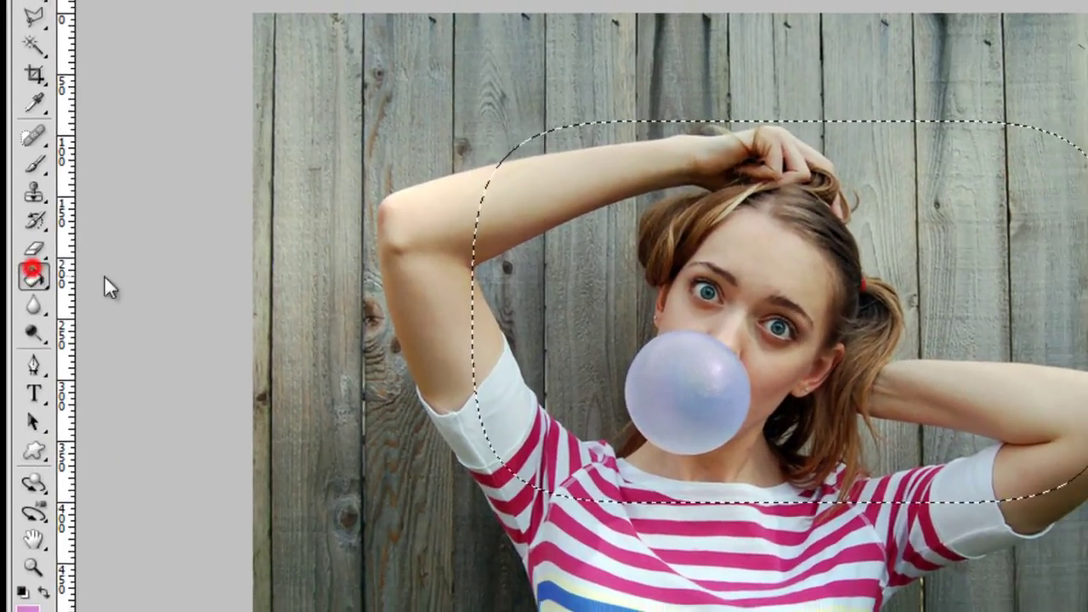
left_click(655, 260)
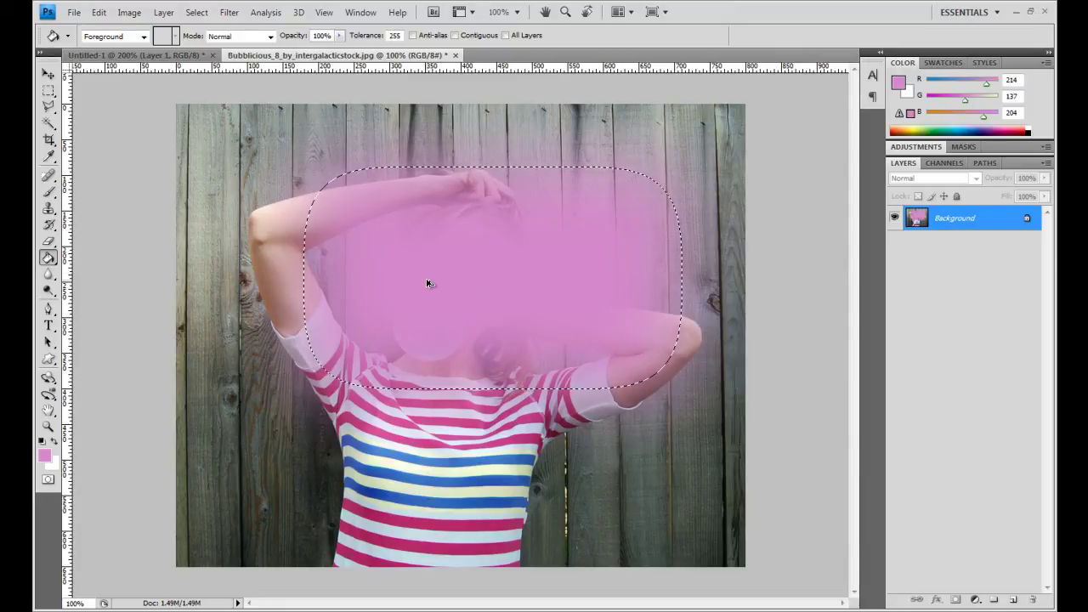
key("ctrl+z")
key("ctrl+d")
key("m")
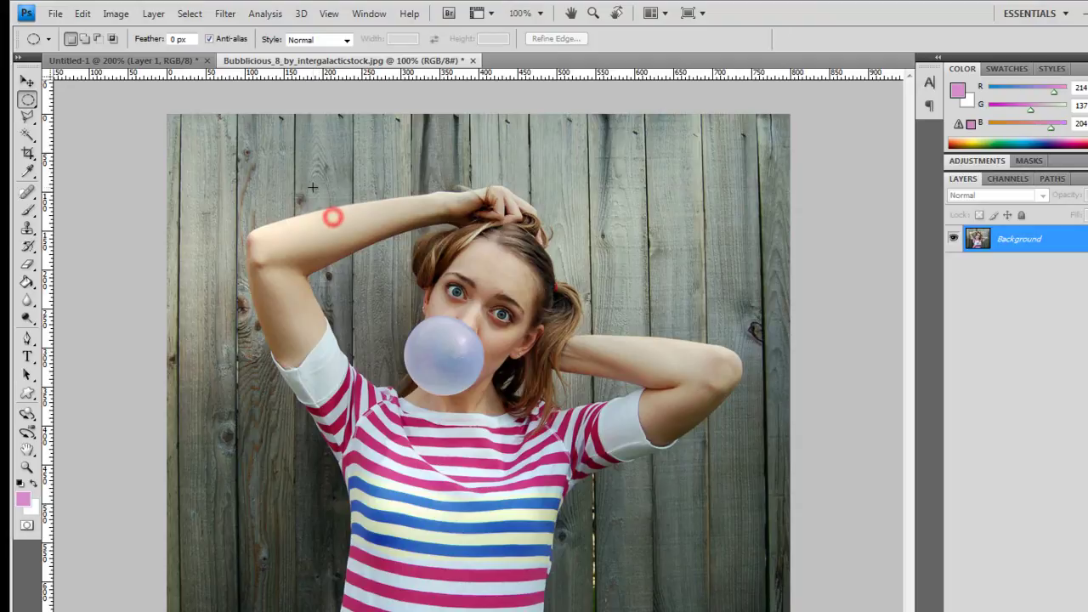
left_click_drag(312, 185, 654, 491)
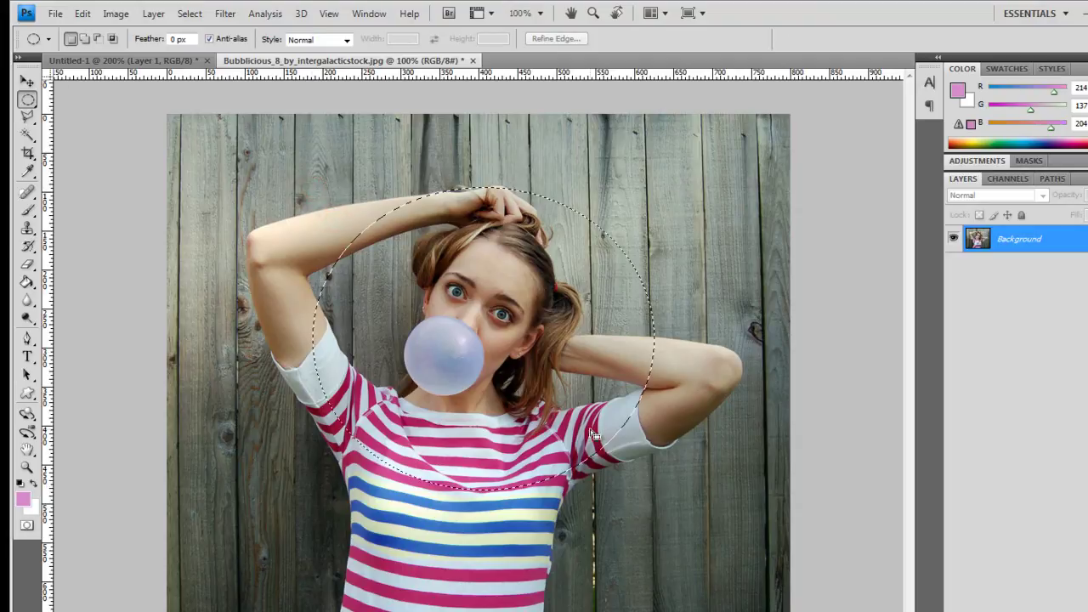
left_click(27, 282)
left_click(398, 281)
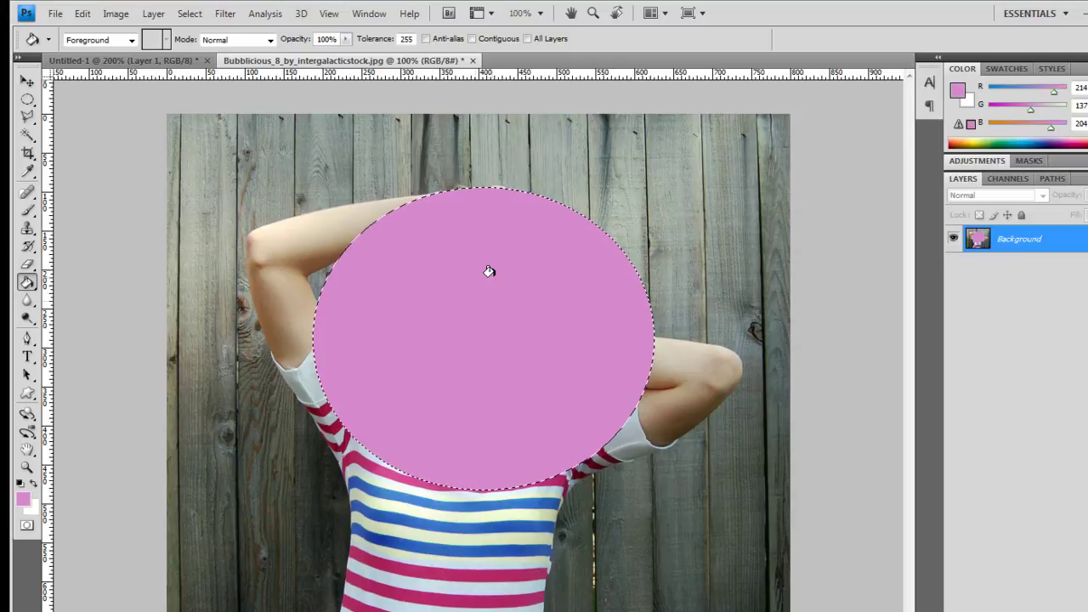
key("ctrl+alt+z")
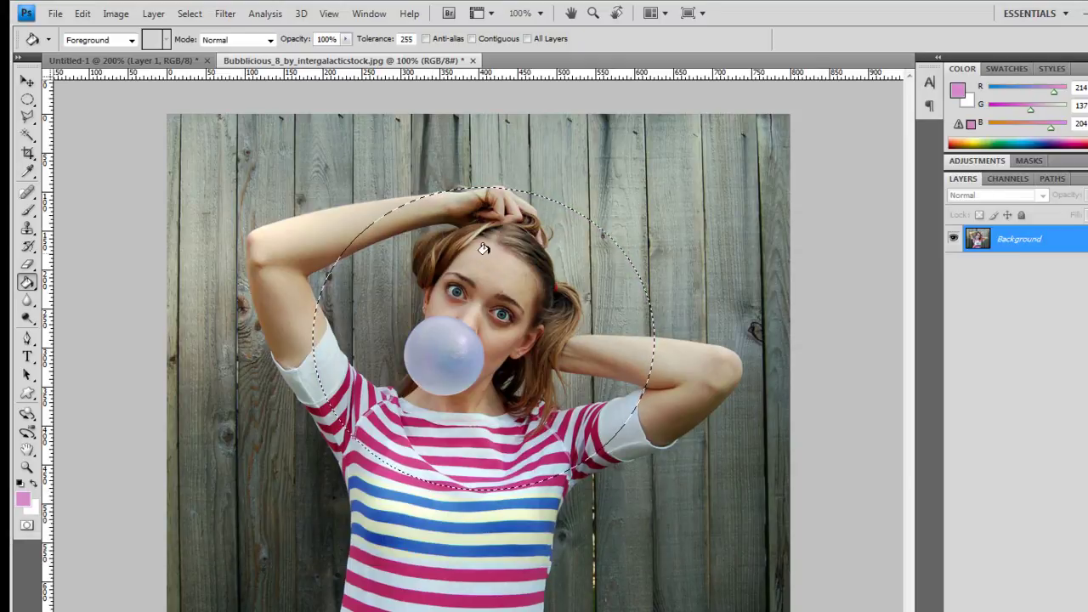
left_click(191, 13)
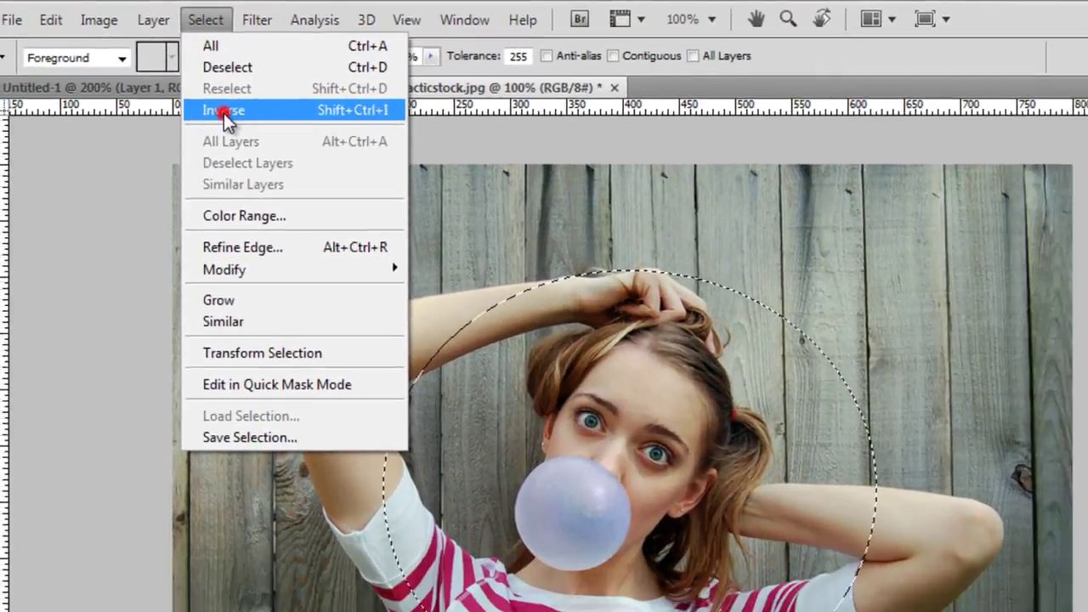
left_click(228, 128)
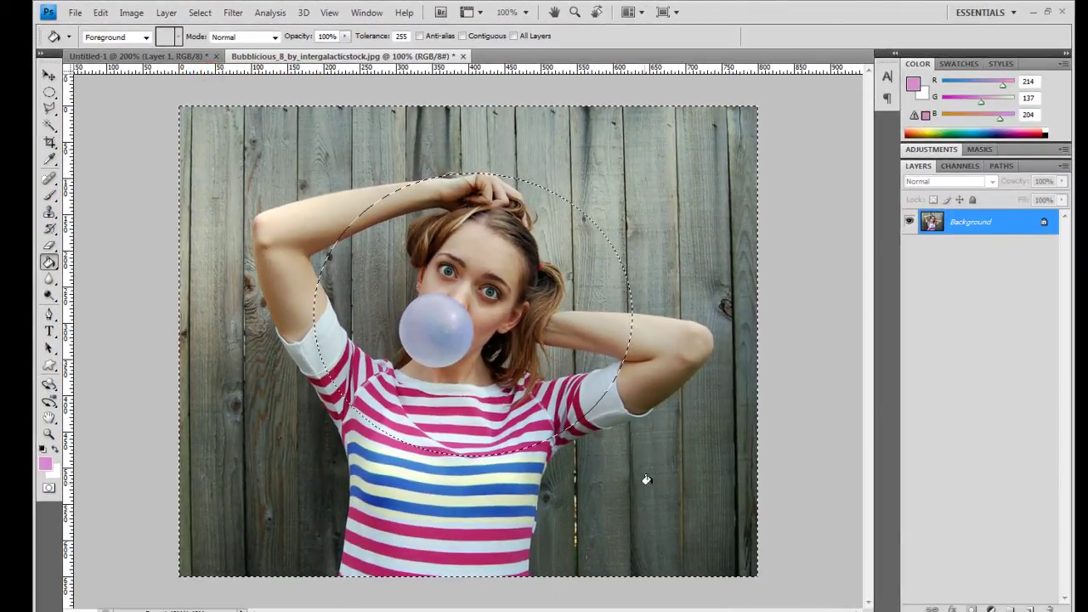
left_click(383, 241)
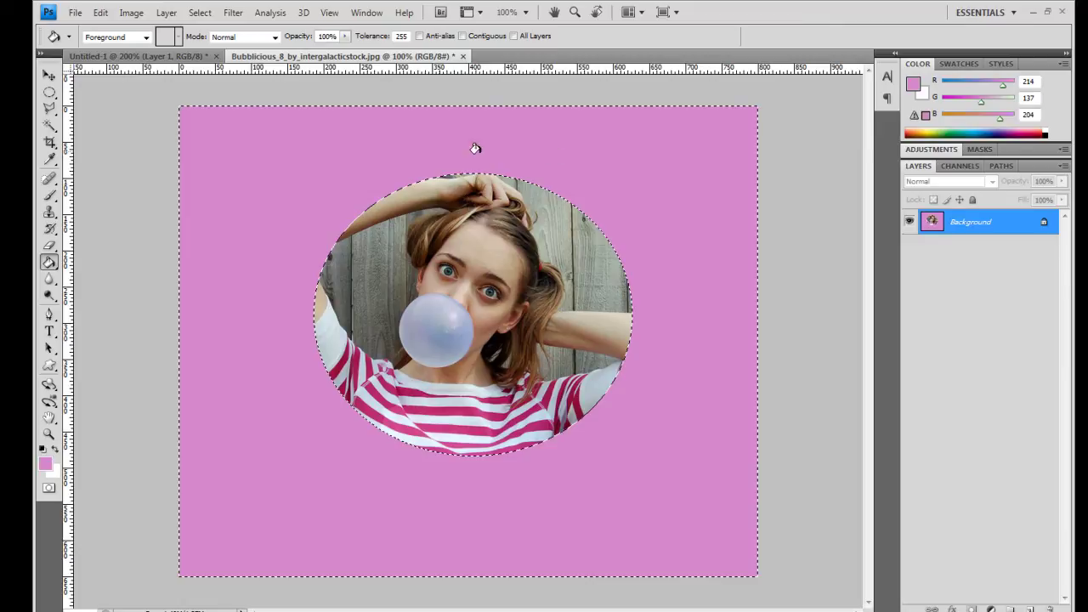
key("ctrl+z")
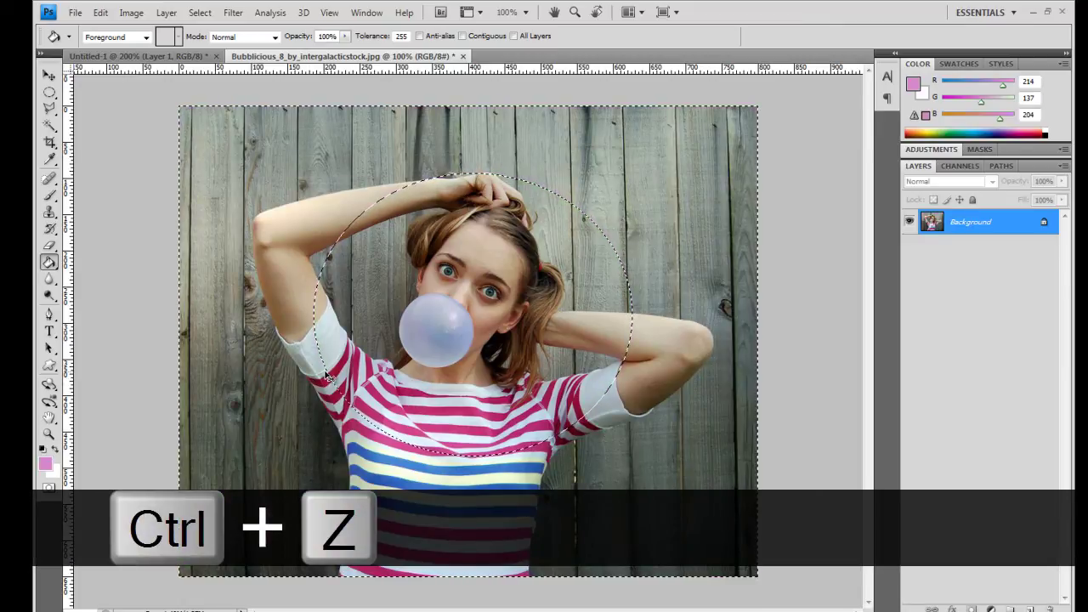
key("ctrl+d")
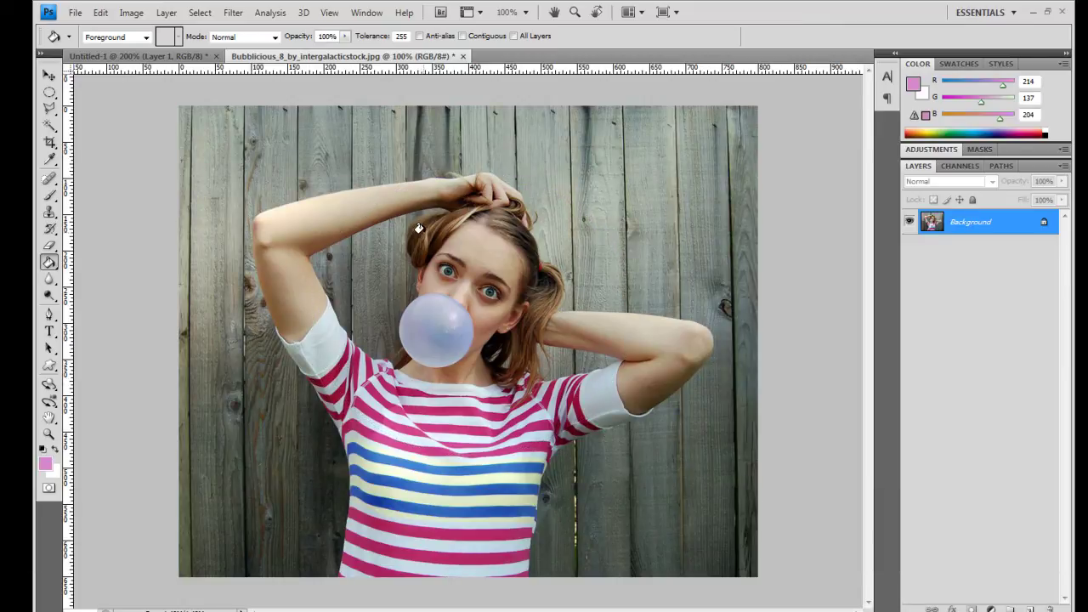
key("m")
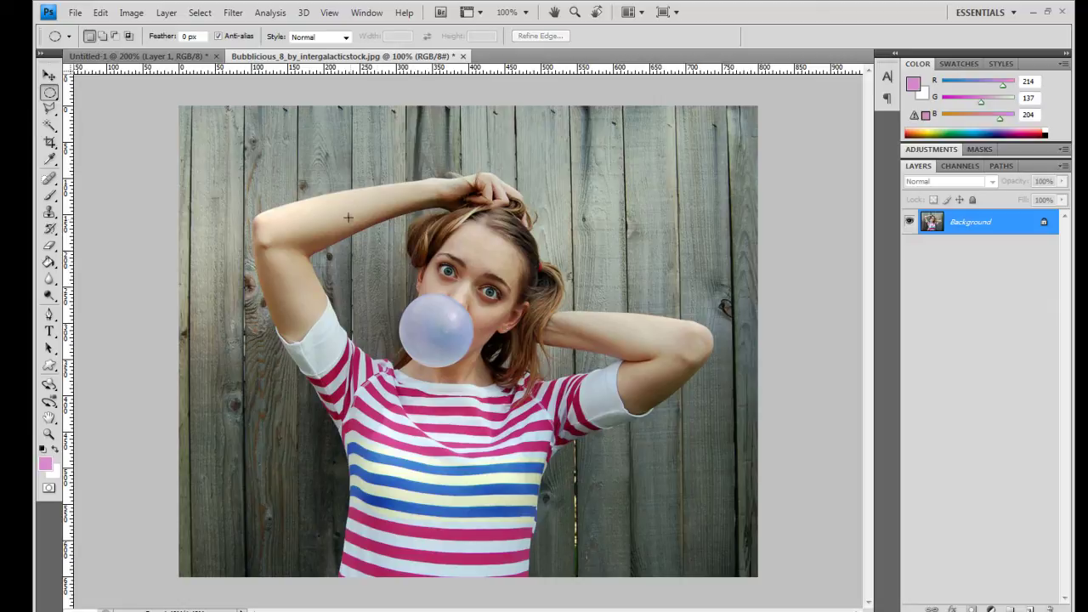
Draw a large circular selection around the girl, feather it by 50 px, and invert it
left_click_drag(266, 154, 656, 554)
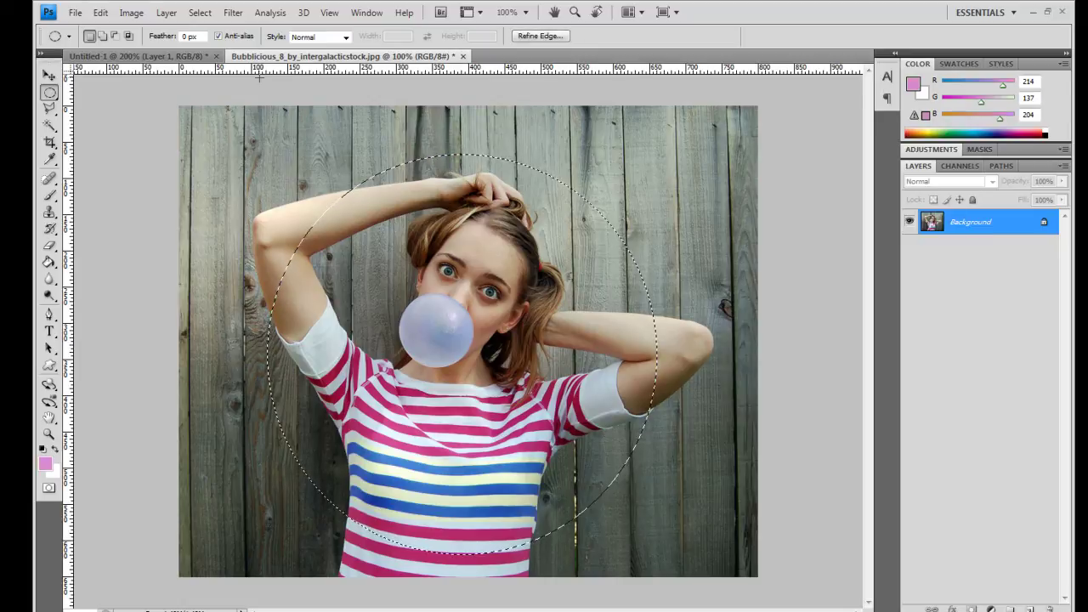
left_click(199, 13)
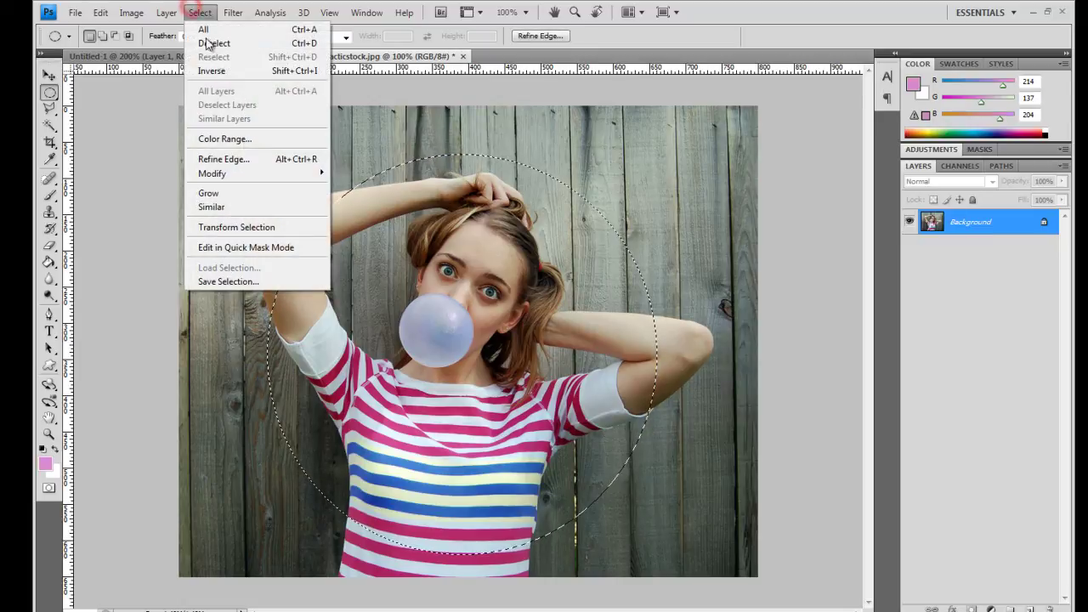
left_click(236, 172)
left_click(378, 228)
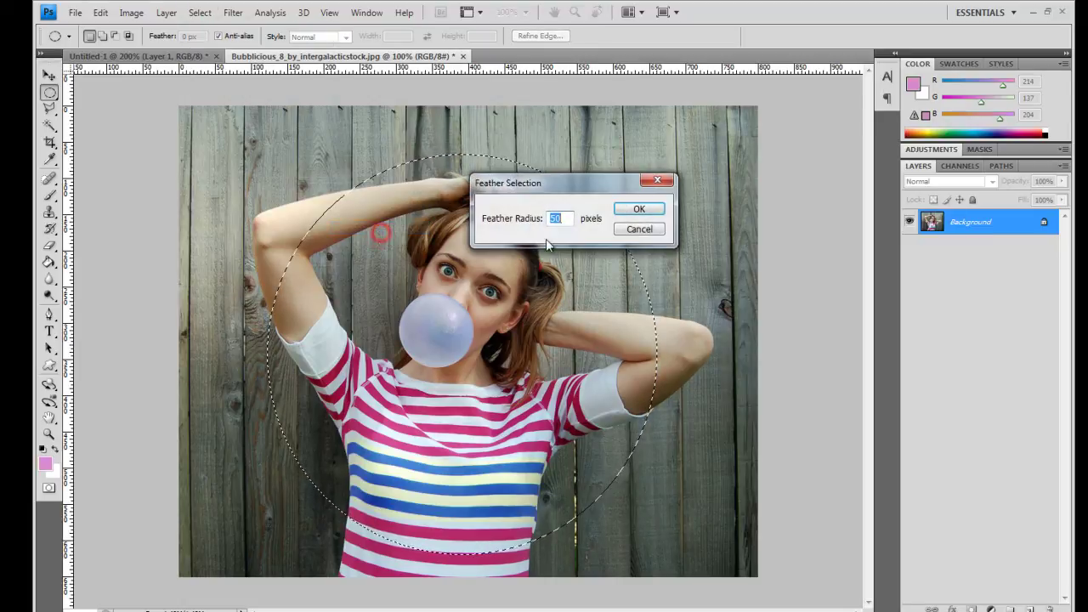
left_click(638, 207)
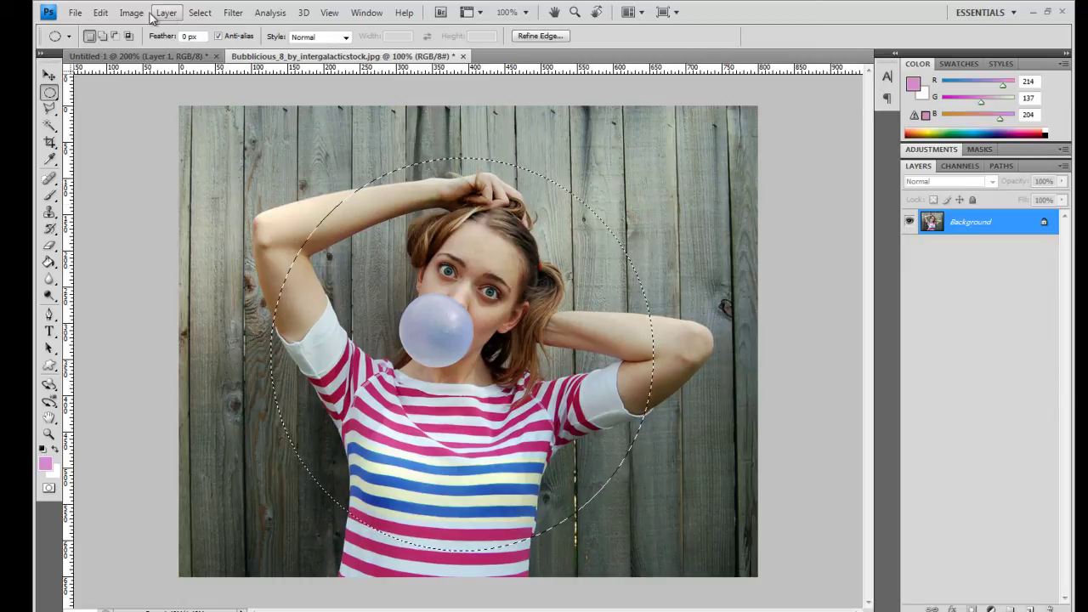
left_click(198, 13)
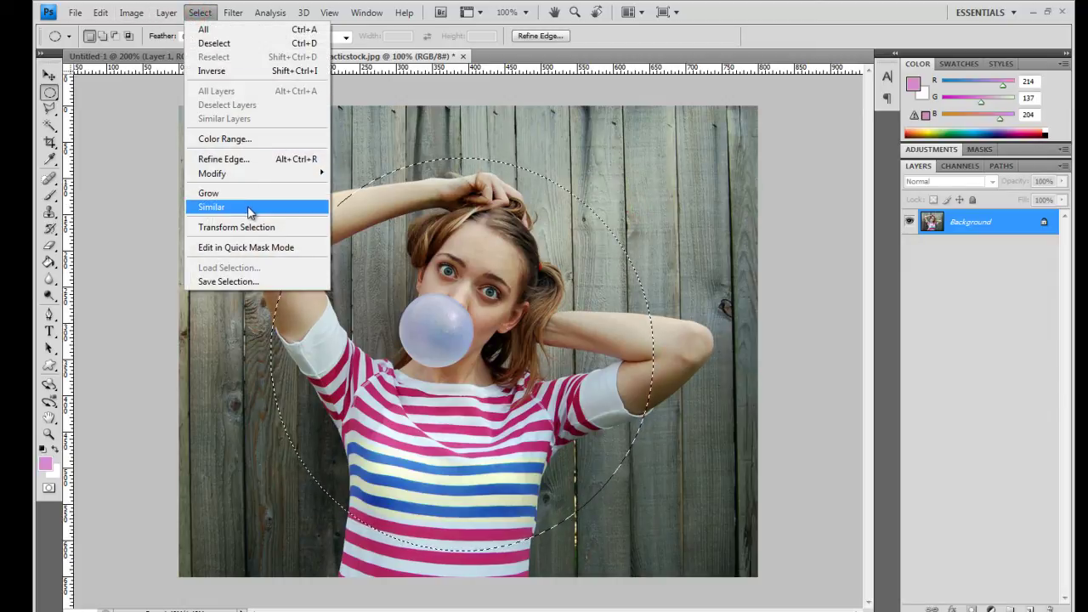
left_click(219, 71)
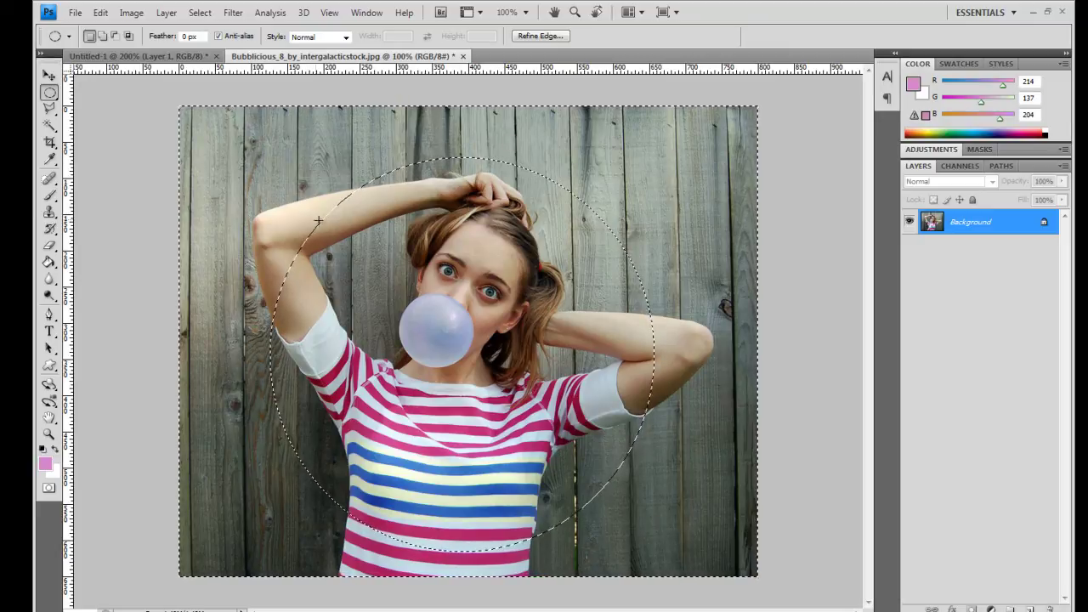
Blur the inverted background with a 65.5-pixel Gaussian Blur and clear the selection
left_click(233, 12)
mouse_move(368, 133)
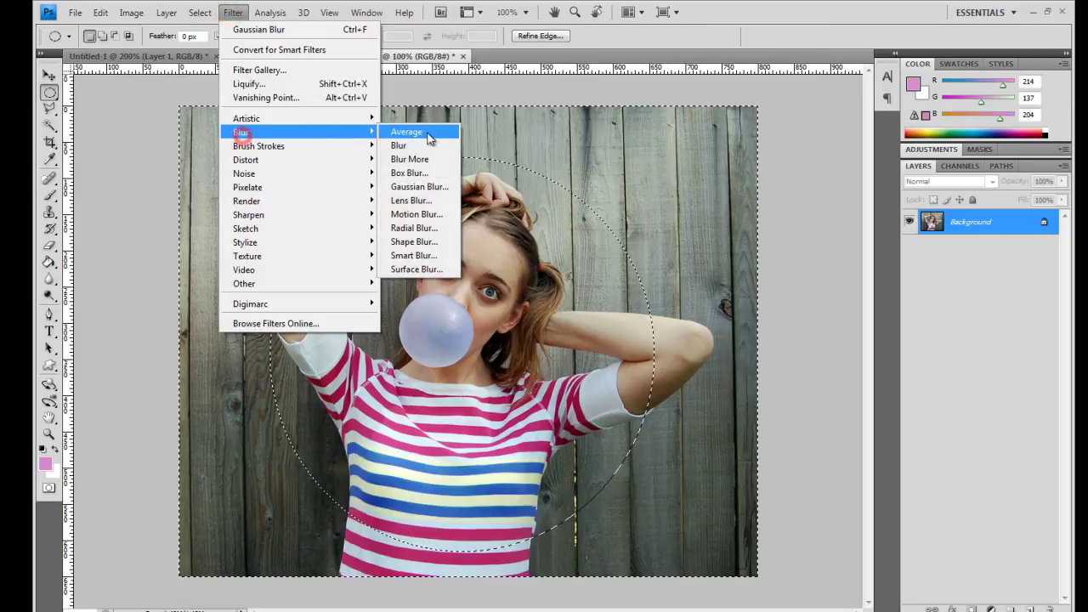
left_click(417, 189)
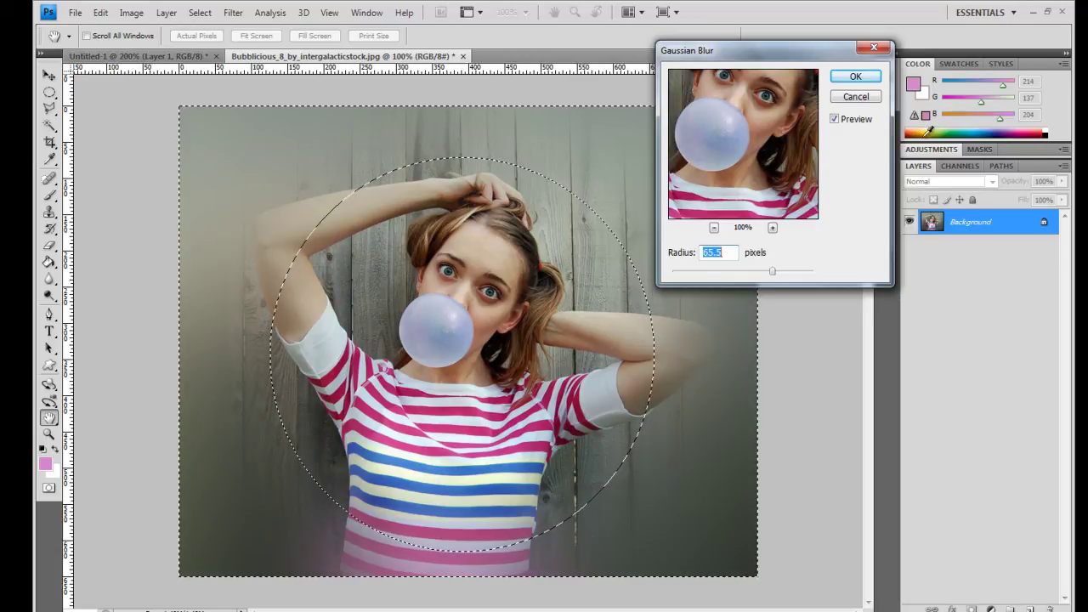
left_click(865, 78)
key("ctrl+d")
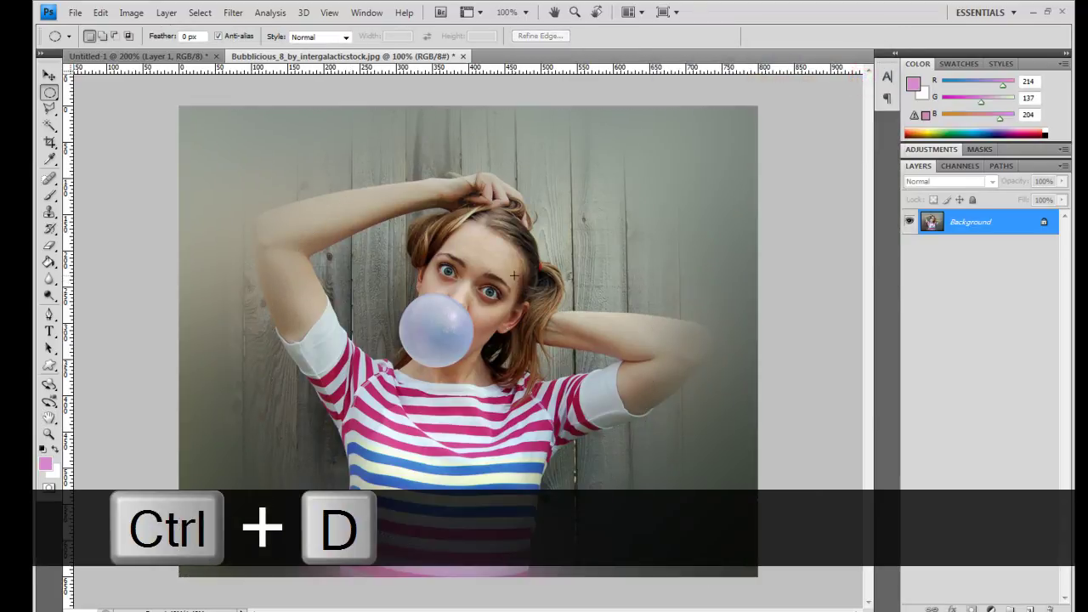
key("z")
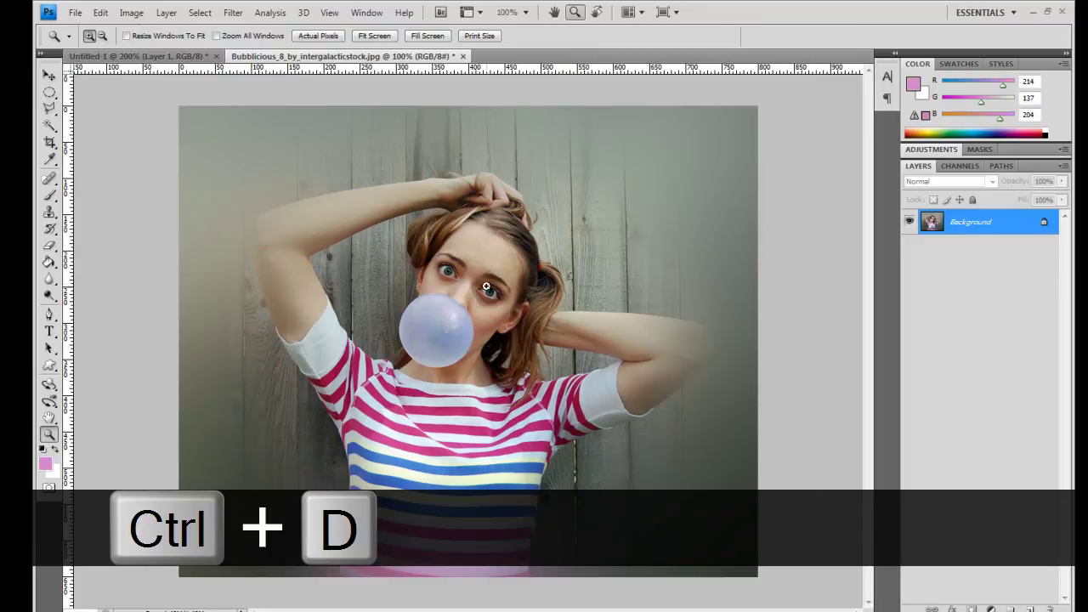
left_click(466, 271, "alt")
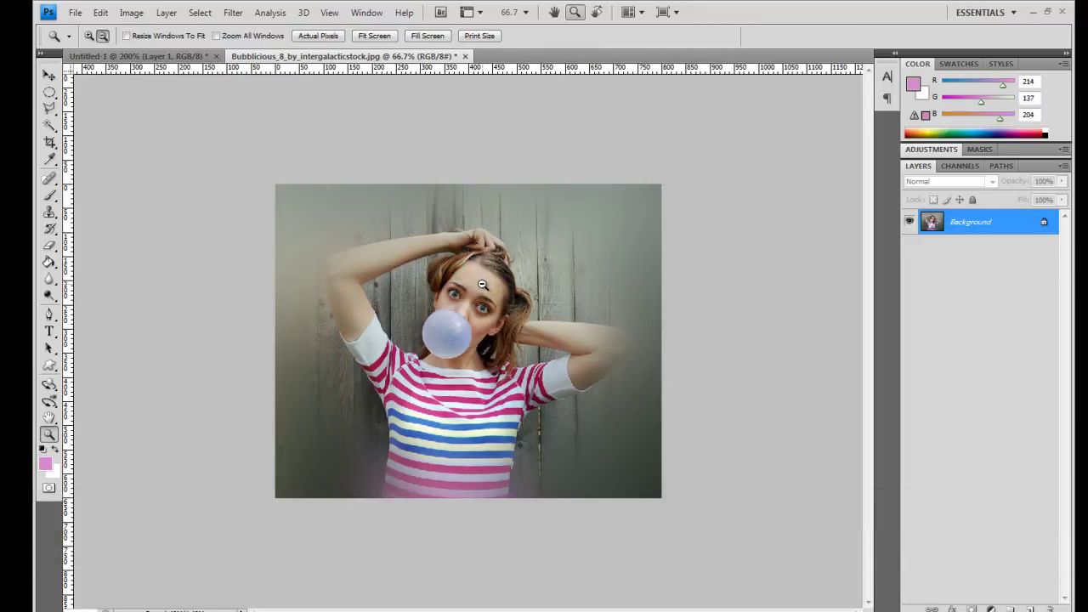
left_click(482, 284, "alt")
key("v")
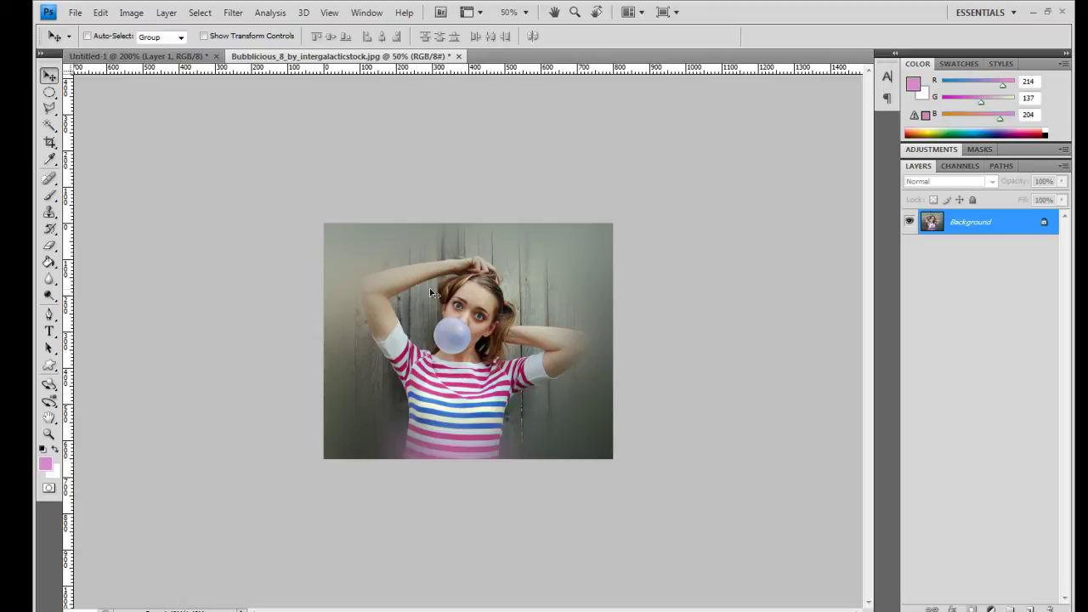
key("z")
left_click(493, 279)
key("v")
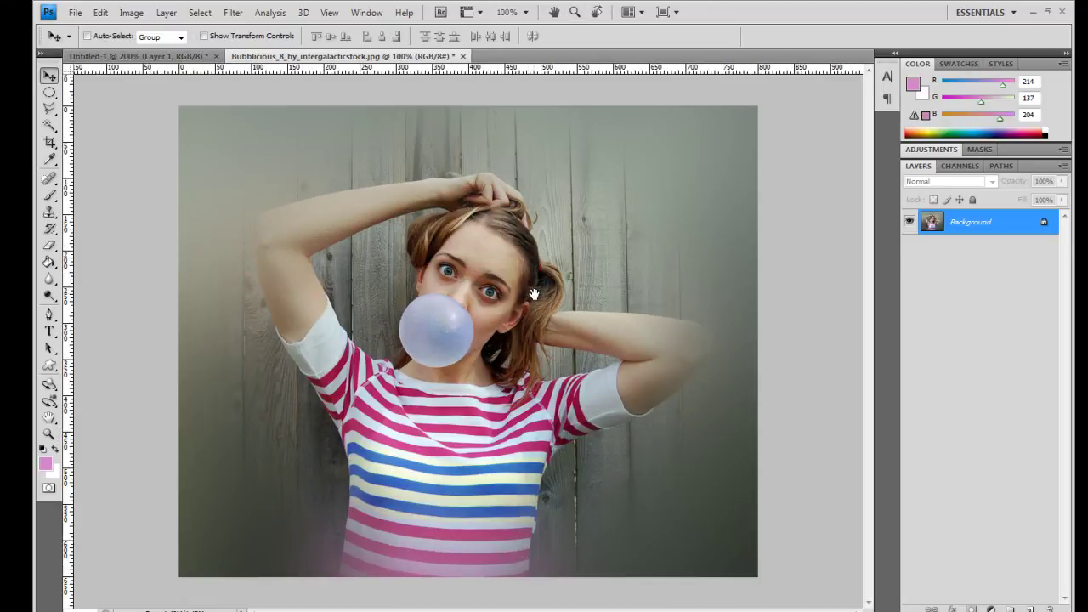